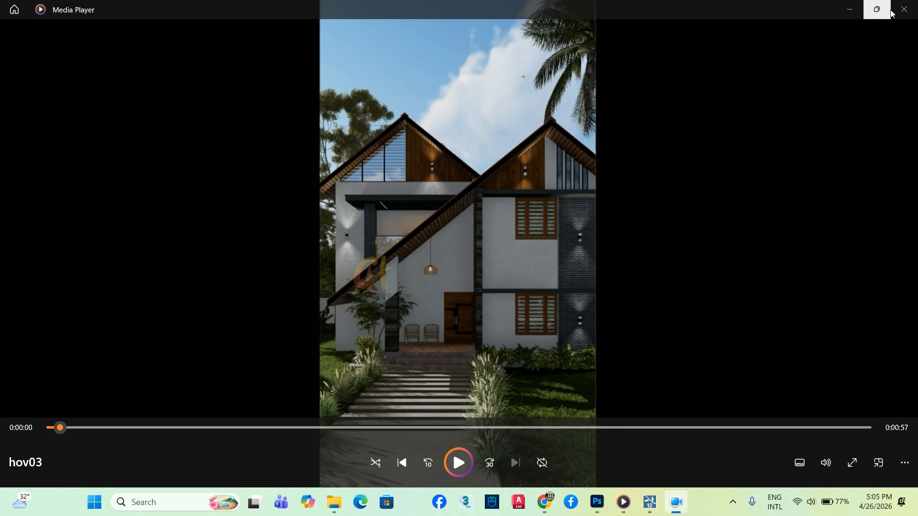
Step: Close the house video preview, check the Lumion photo render page and switch to Photoshop
click(903, 9)
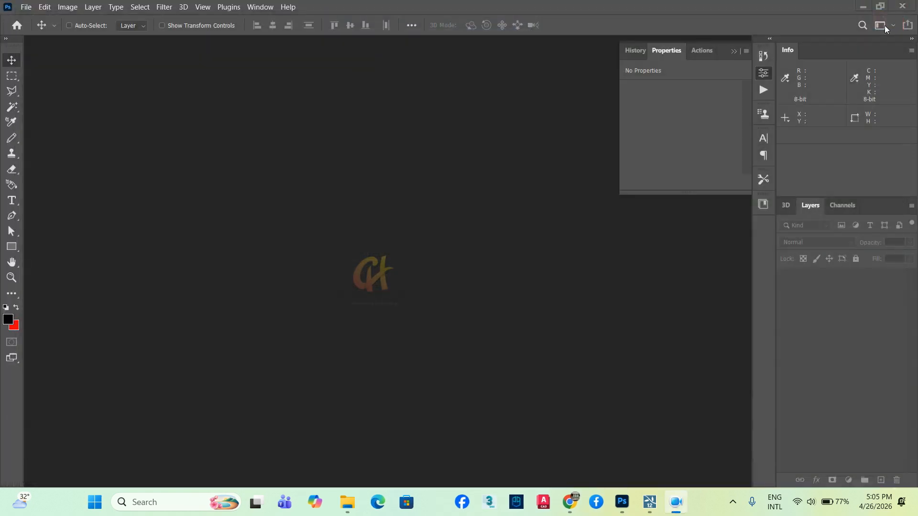
click(651, 503)
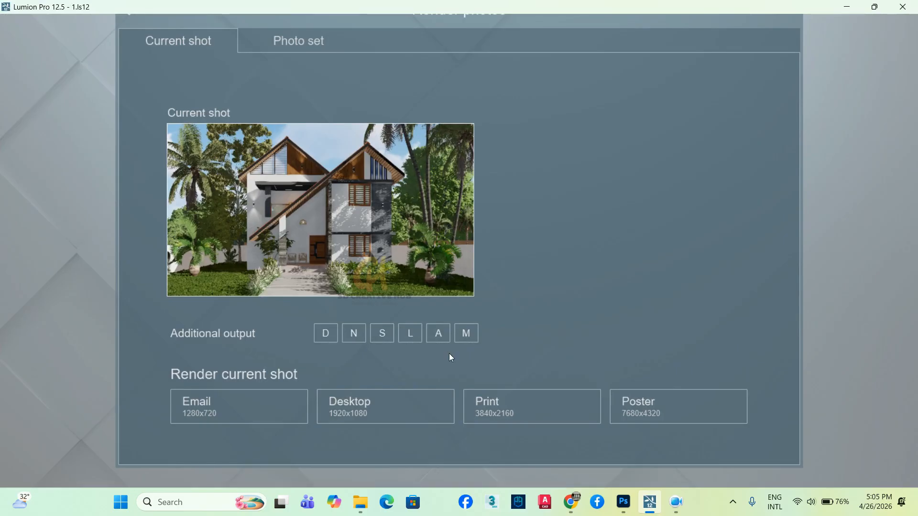
mouse_move(623, 502)
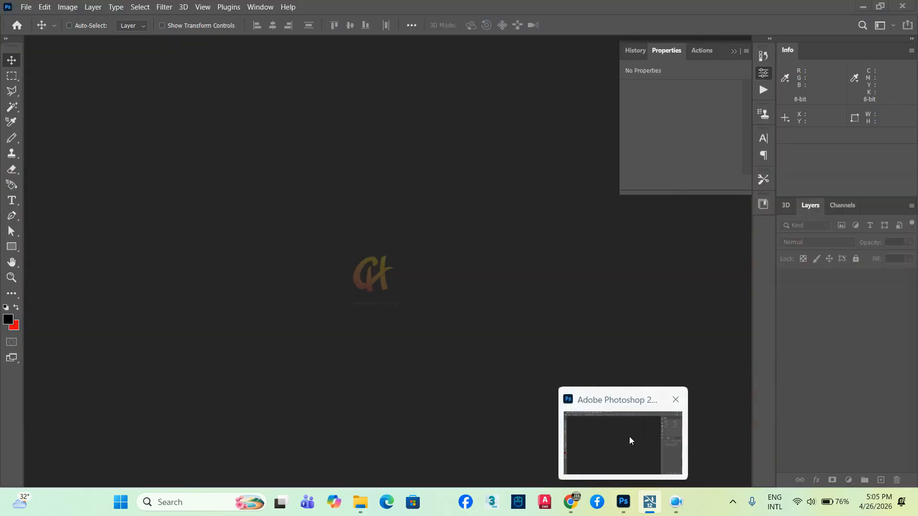
click(629, 437)
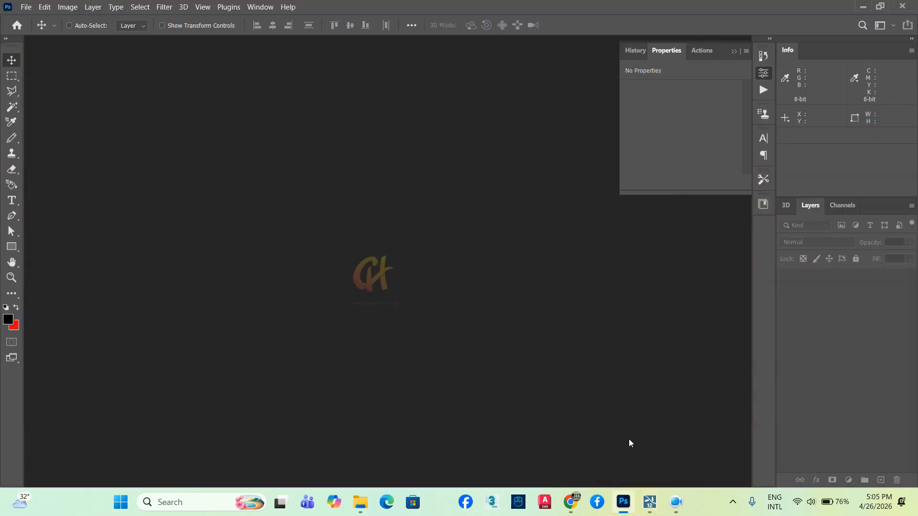
Step: Create a new landscape document 1920 px wide and 1080 px high with a white background
click(26, 8)
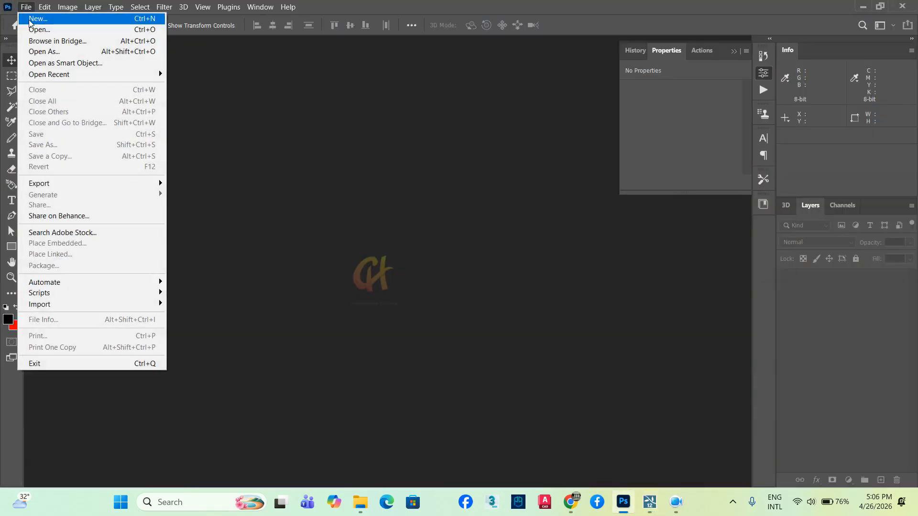
click(24, 17)
double_click(436, 146)
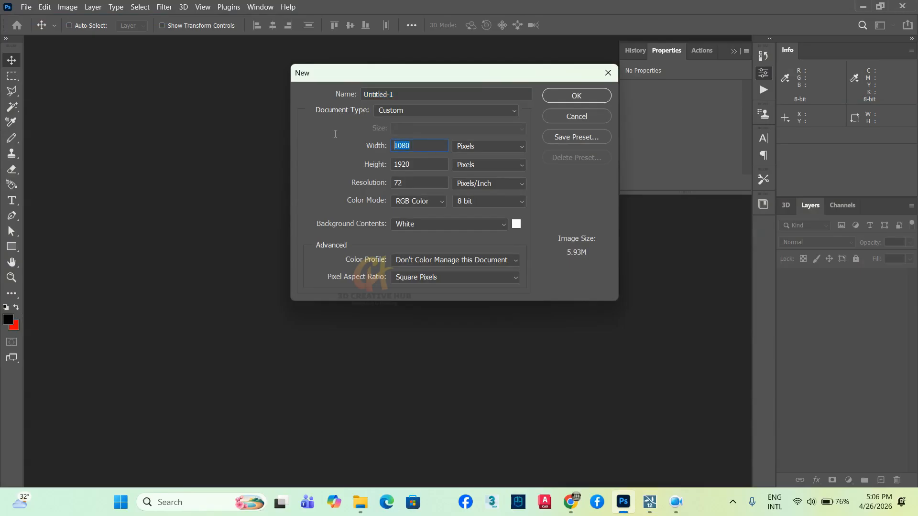
text(1920)
double_click(422, 166)
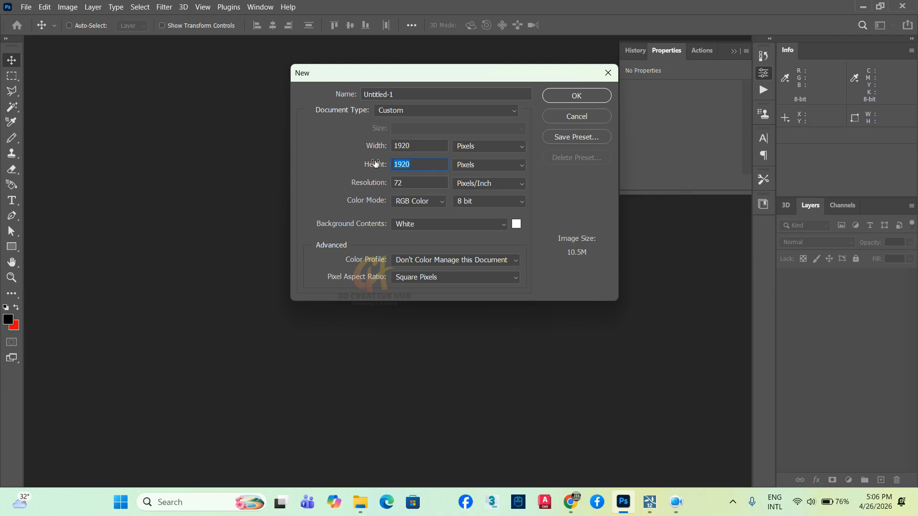
text(1080)
click(575, 96)
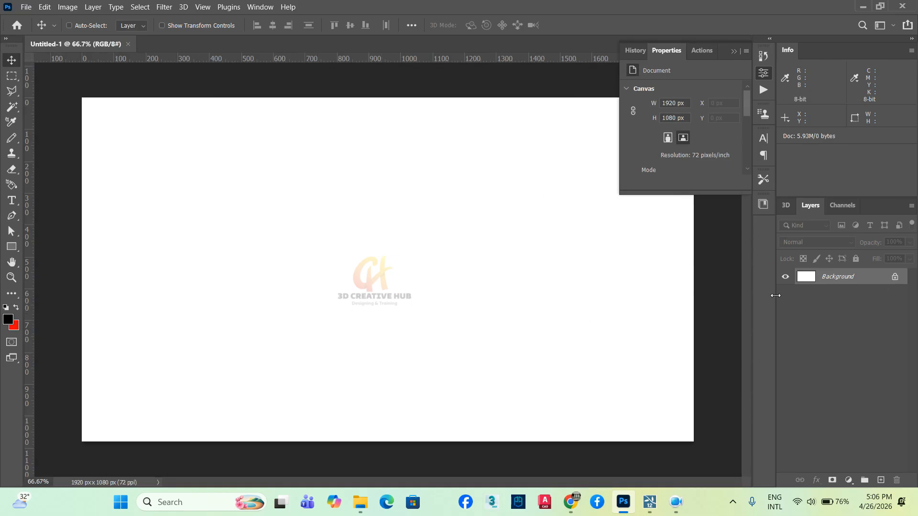
Step: Convert the locked background into a regular layer named Layer 0 and fill it with the black foreground colour
double_click(872, 286)
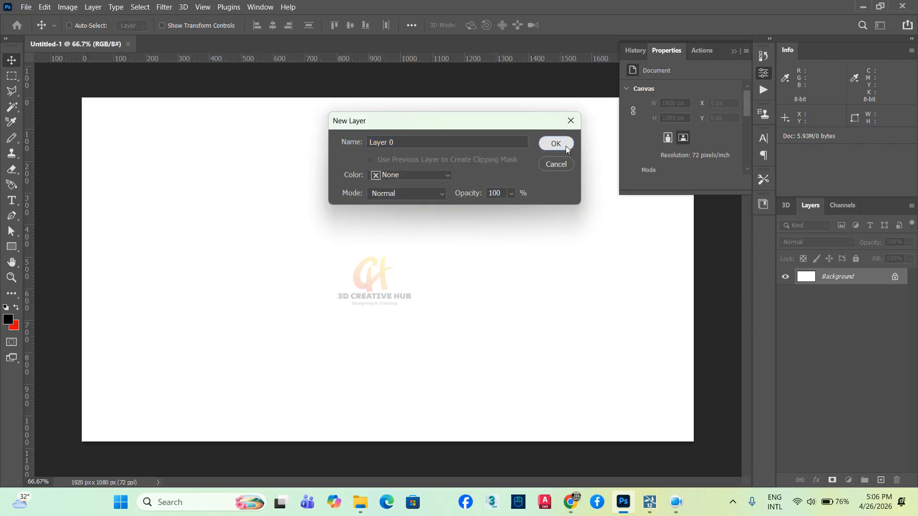
click(566, 145)
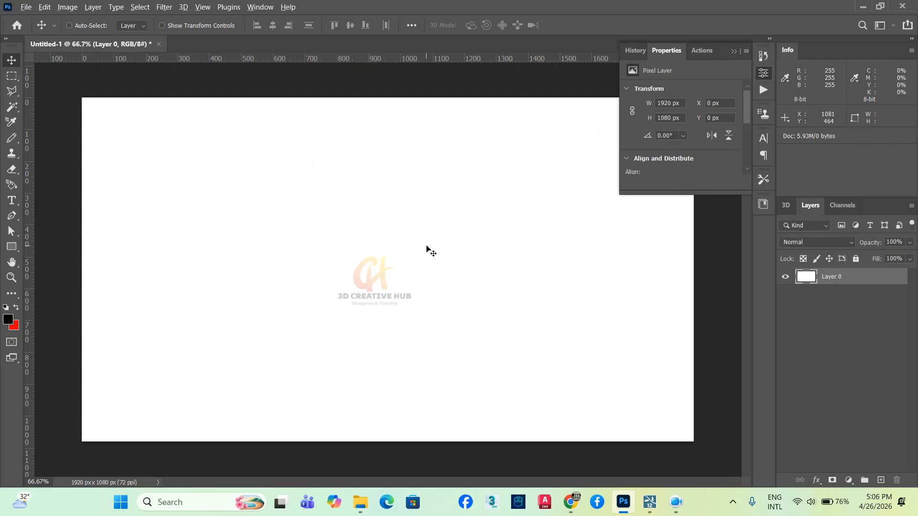
key(alt+BackSpace)
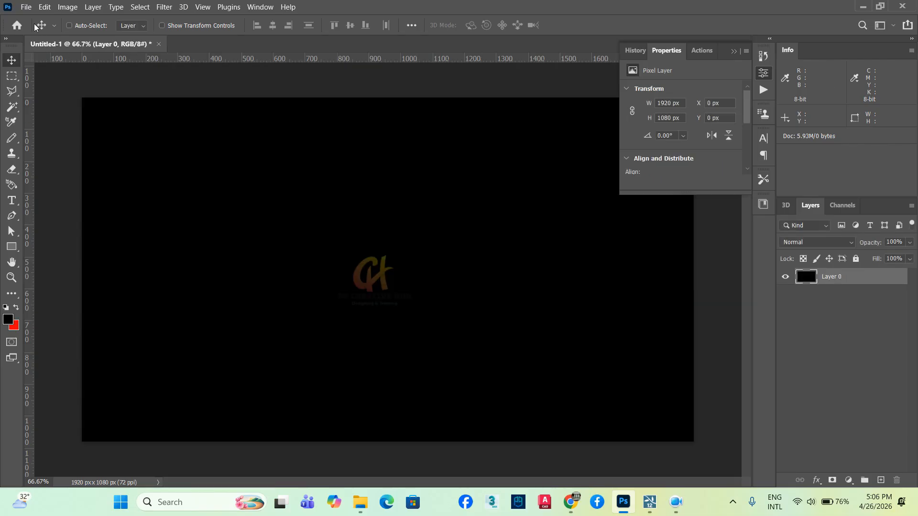
Step: Create a second, portrait document 1080 px wide and 1920 px high with a white background
click(26, 8)
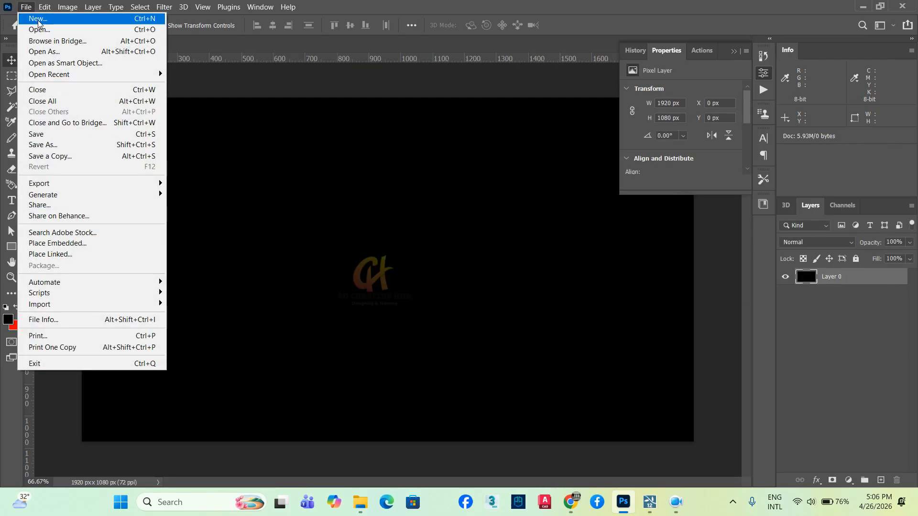
click(34, 19)
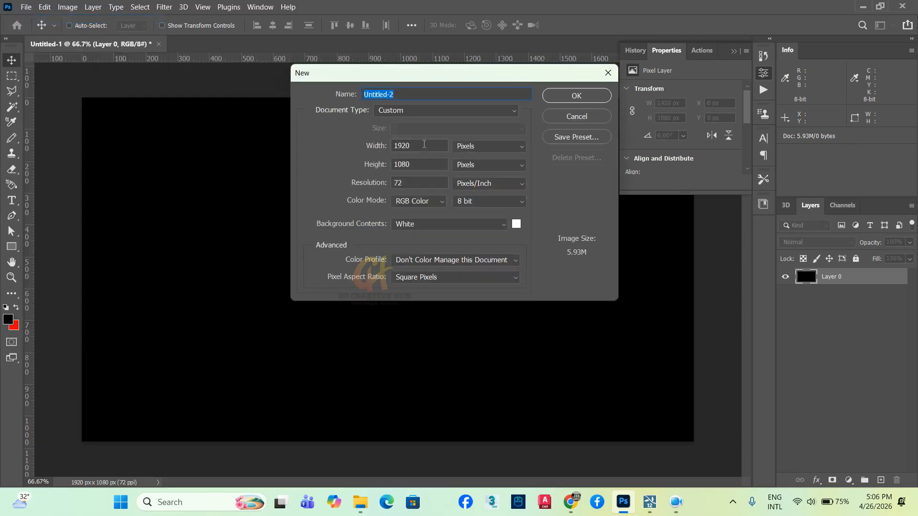
double_click(415, 163)
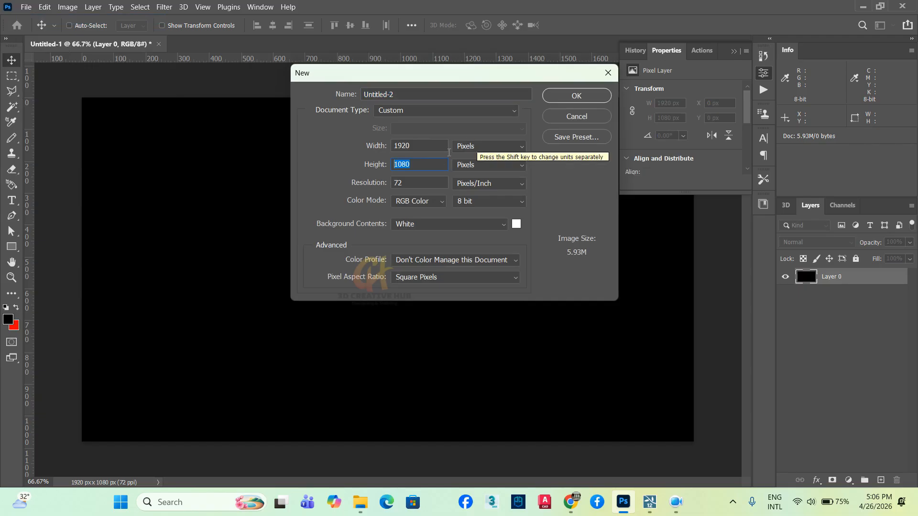
double_click(433, 146)
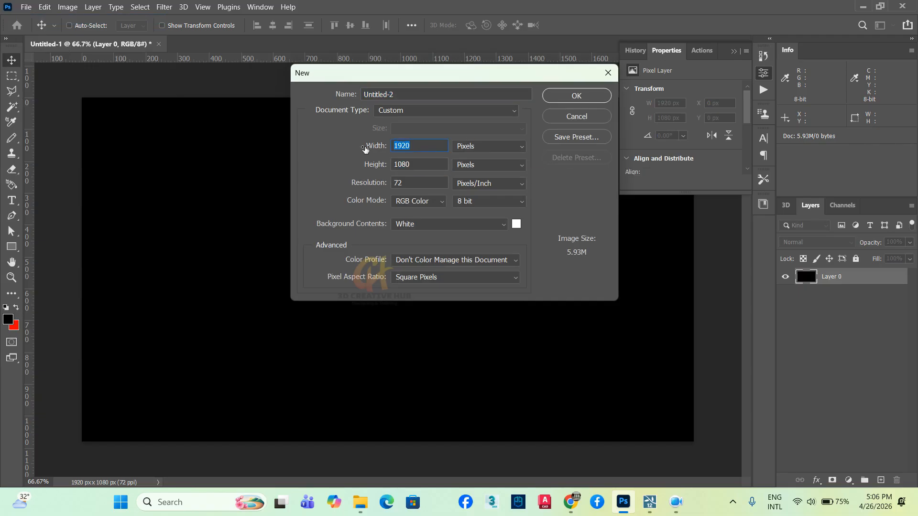
text(1080)
key(Tab)
text(1920)
click(576, 98)
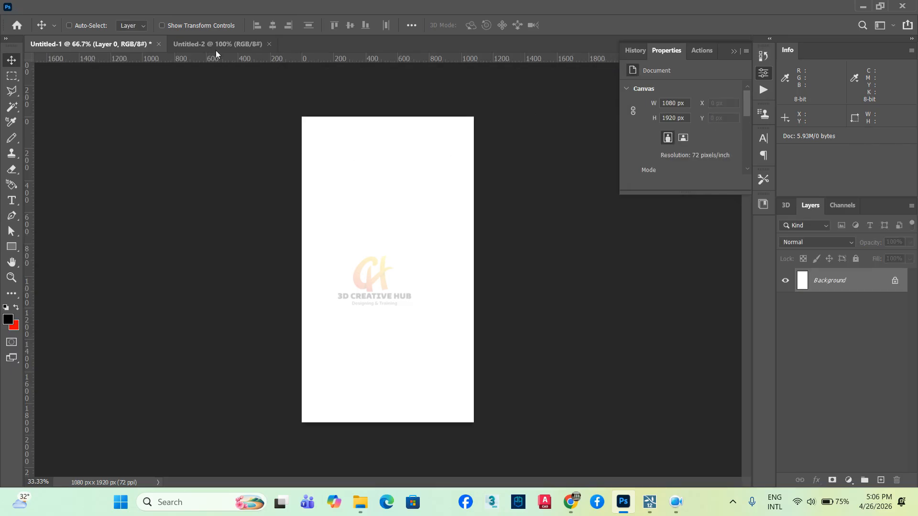
Step: Float the portrait document, copy its white background onto the black landscape canvas as a layer, and close the portrait document
drag(200, 43, 279, 103)
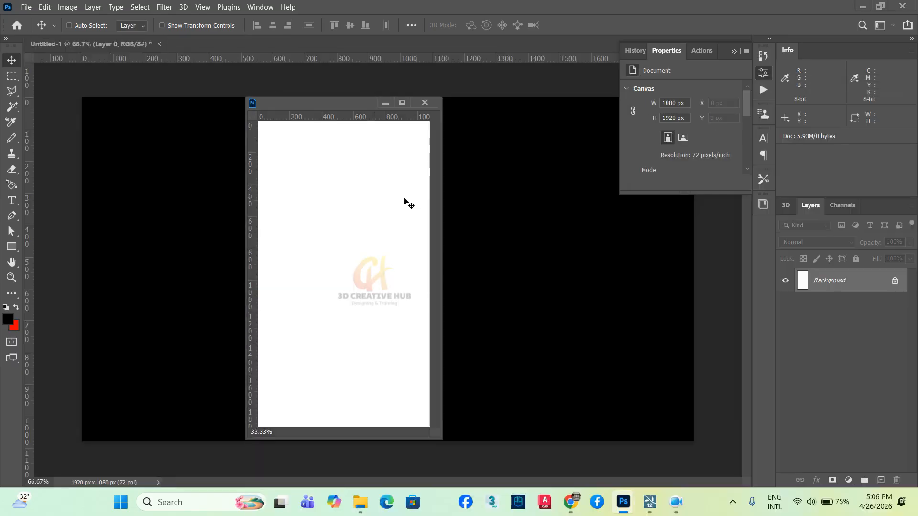
drag(323, 213, 371, 311)
click(427, 103)
Step: Scale the white portrait layer proportionally to about 609 × 1082 px so it fits the canvas height
key(ctrl)
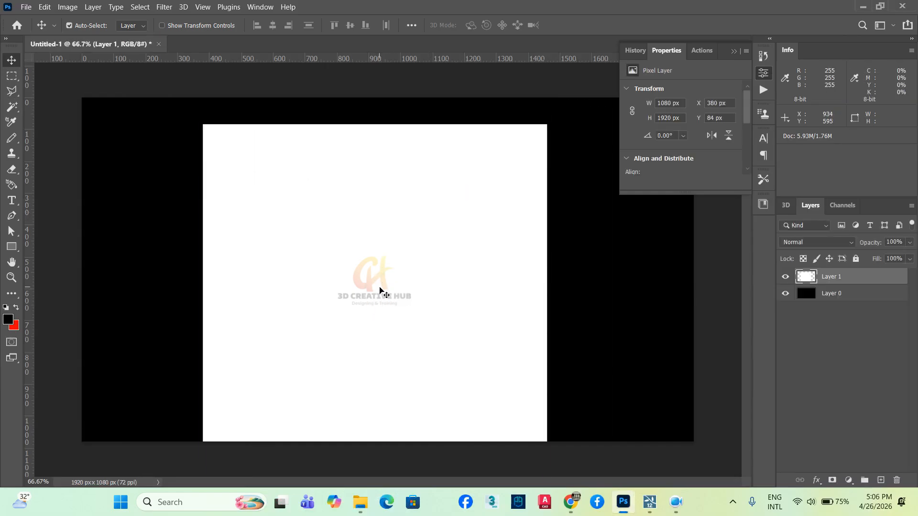
key(ctrl+t)
drag(548, 123, 440, 277)
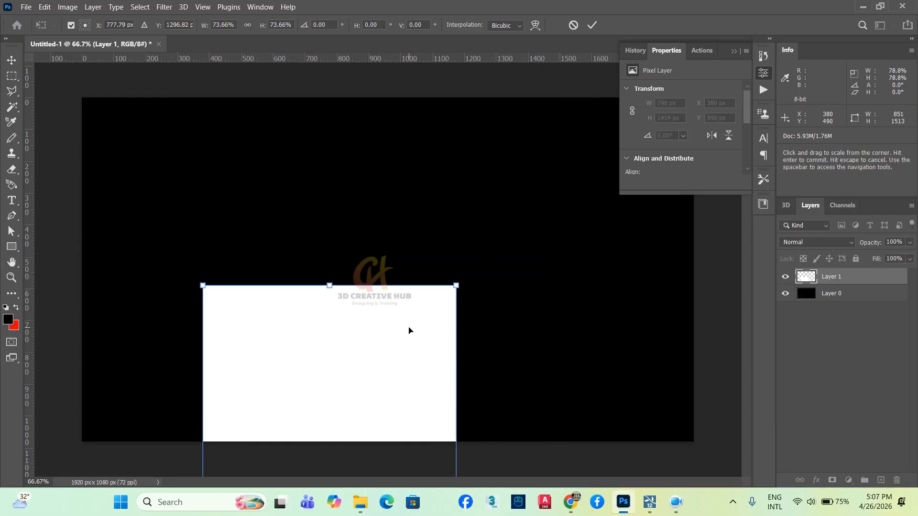
drag(450, 289, 411, 365)
drag(355, 409, 430, 141)
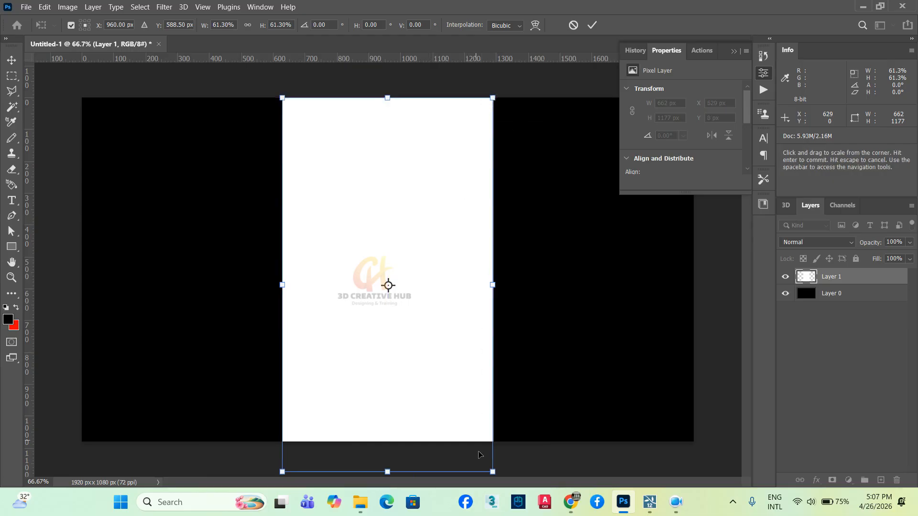
drag(492, 468, 485, 437)
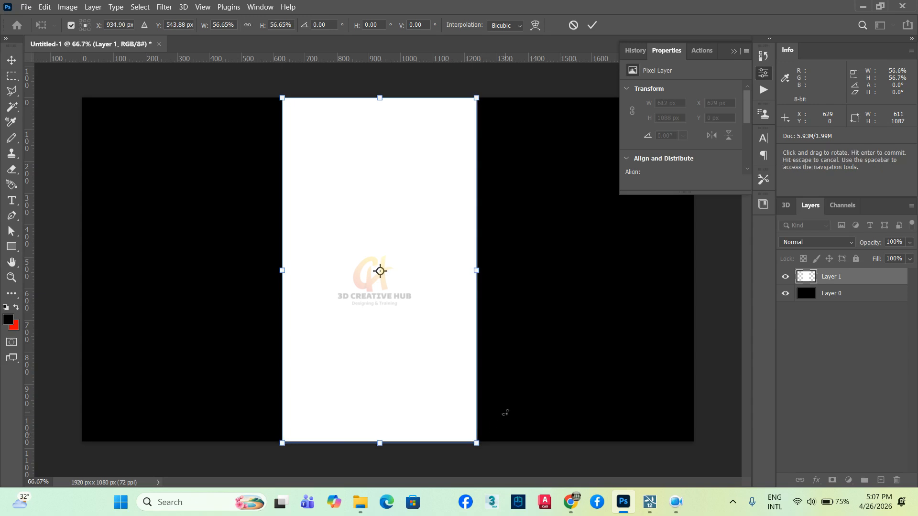
key(Return)
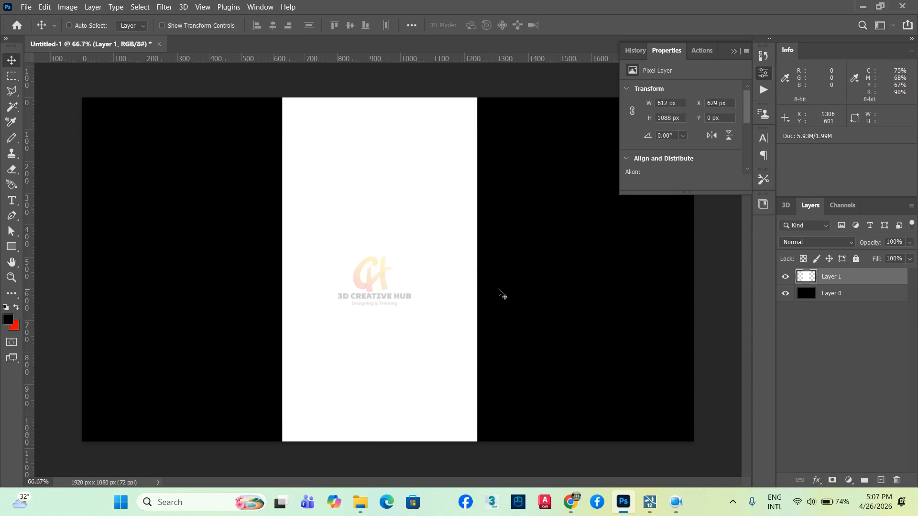
key(ctrl+t)
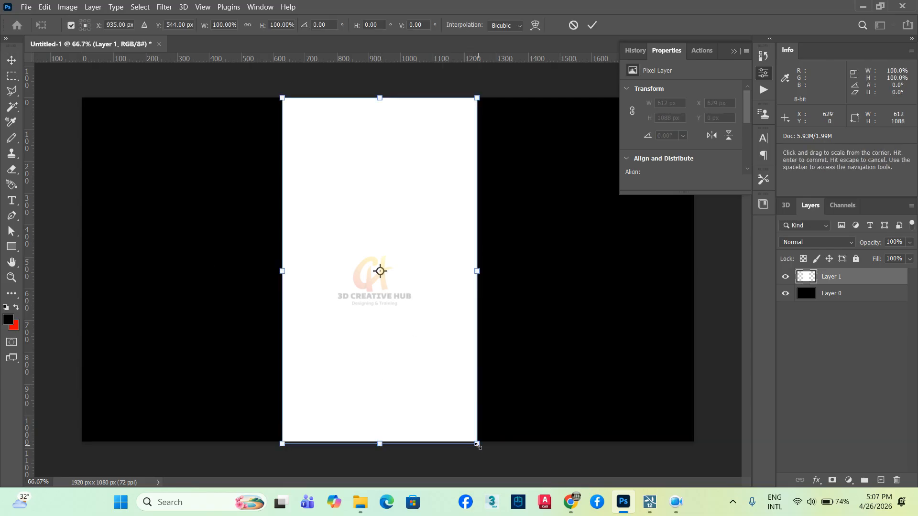
drag(478, 445, 476, 444)
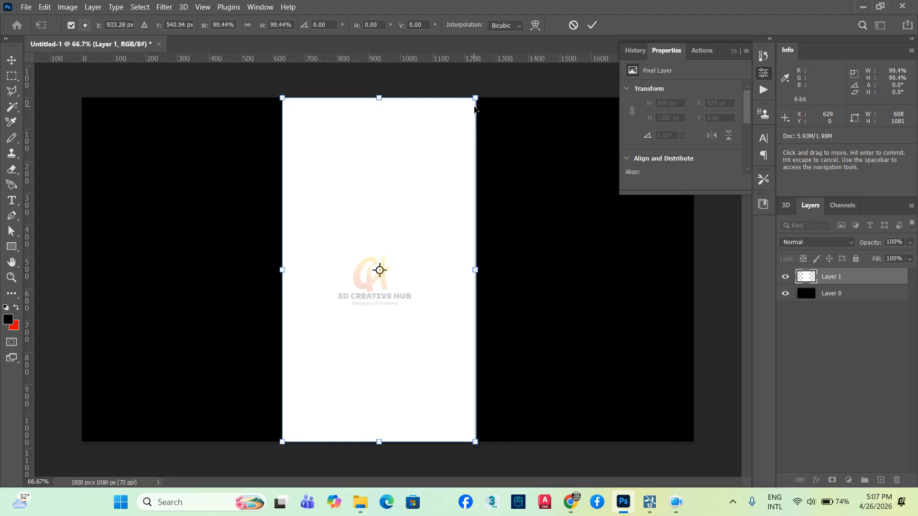
key(Return)
Step: Try to centre the white portrait layer horizontally on the black canvas by eye
mouse_move(374, 245)
mouse_down()
mouse_move(309, 245)
mouse_move(378, 244)
mouse_up()
right_click(142, 181)
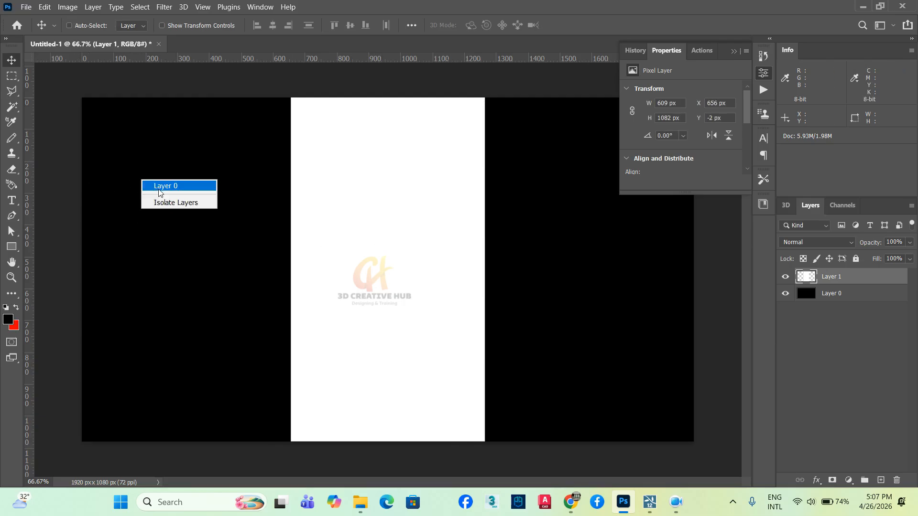
click(158, 184)
mouse_move(411, 246)
mouse_down()
mouse_move(368, 229)
mouse_move(393, 243)
mouse_up()
key(ctrl+z)
key(ctrl+z)
click(834, 277)
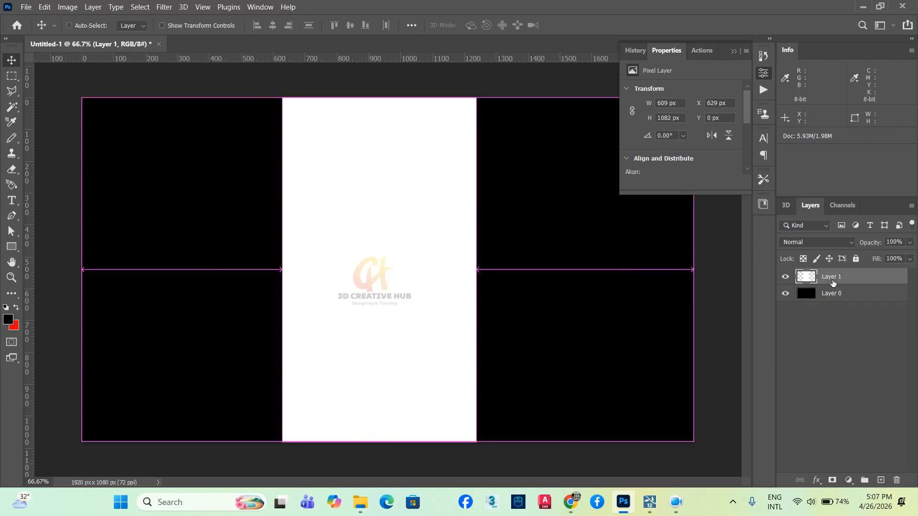
mouse_move(418, 258)
mouse_down()
mouse_move(421, 247)
mouse_move(412, 262)
mouse_up()
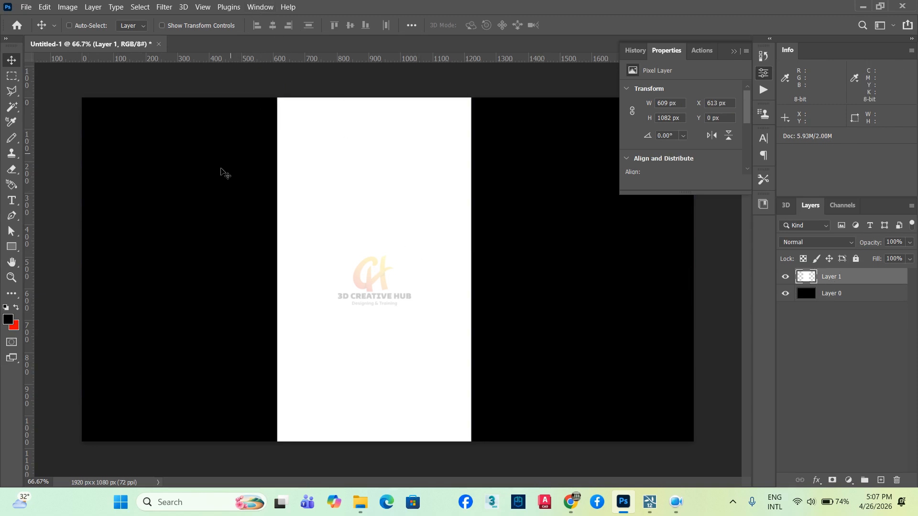
Step: Place a vertical guide at the horizontal centre of the canvas, using the black layer's transform centre as reference
right_click(157, 250)
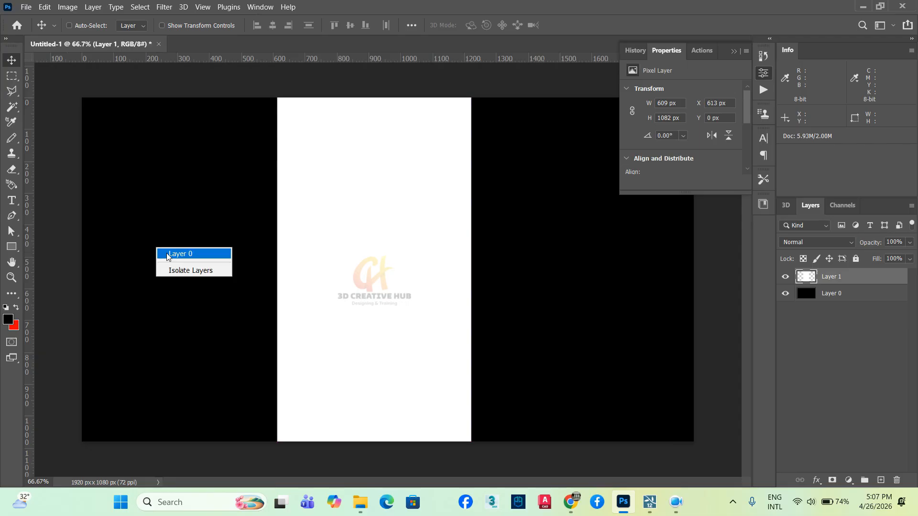
click(170, 255)
key(ctrl+t)
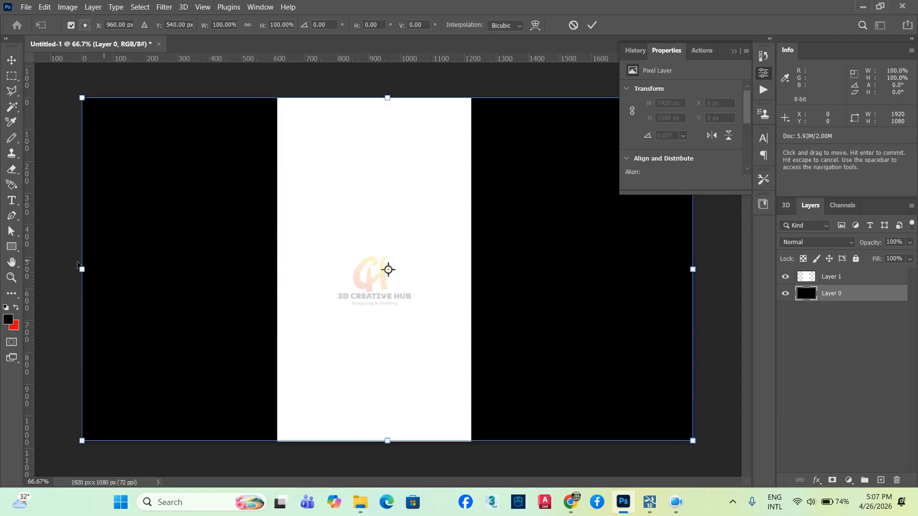
drag(30, 264, 389, 261)
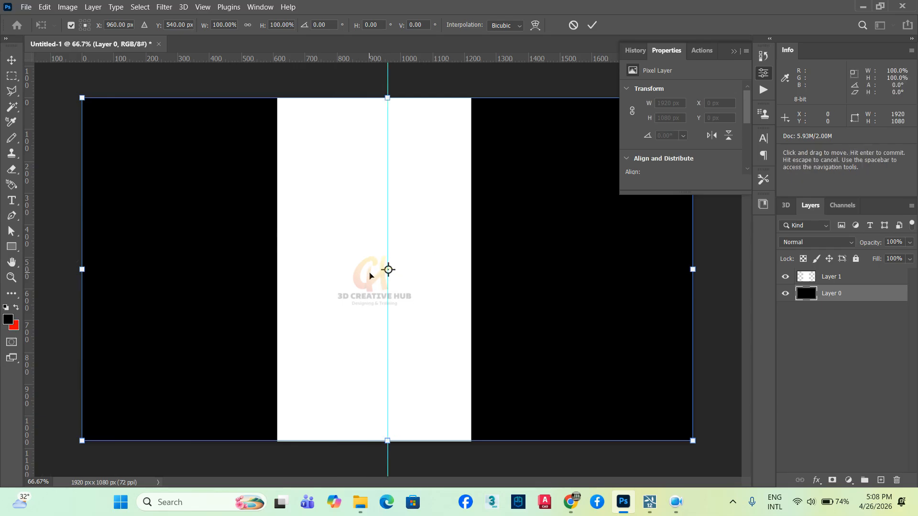
key(Escape)
Step: Nudge the white portrait layer right to X 654 px so its centre lines up with the vertical guide
right_click(374, 255)
click(382, 258)
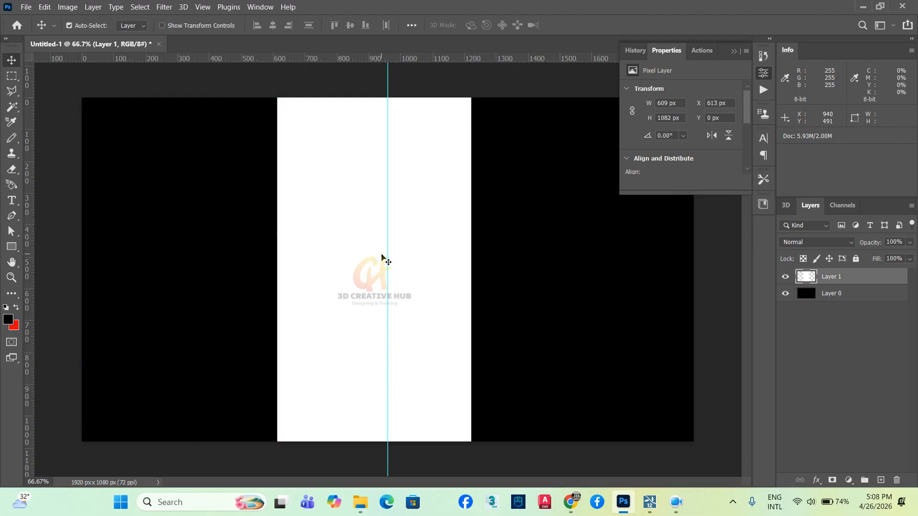
key(ctrl+t)
key(Right)
key(Right)
key(Right)
key(Right)
key(Right)
key(Right)
key(Right)
key(Right)
key(Right)
key(Right)
key(Right)
key(Right)
key(Right)
key(Right)
key(Right)
key(Right)
key(Right)
key(Right)
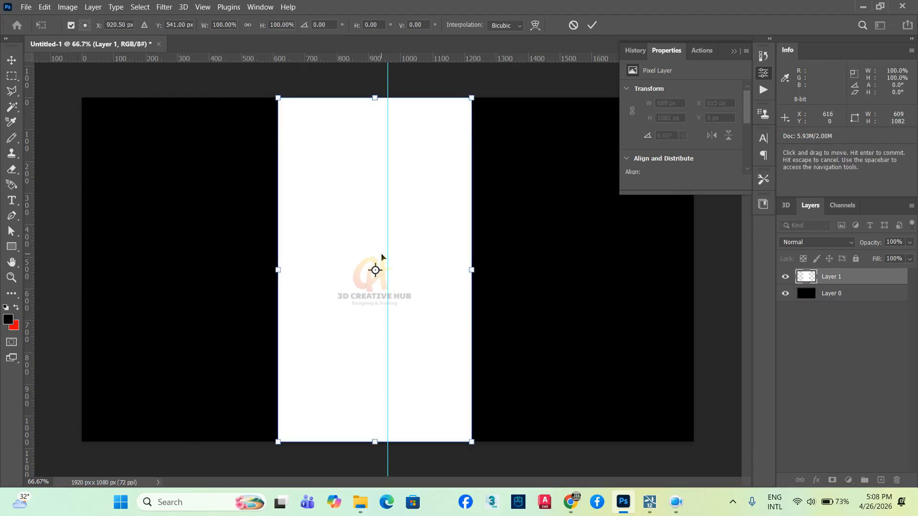
key(Right)
key(Right)
key(Right)
key(Right)
key(Right)
key(Right)
key(Right)
key(Right)
key(Right)
key(Right)
key(Right)
key(Right)
key(Right)
key(Right)
key(Right)
key(Right)
key(Right)
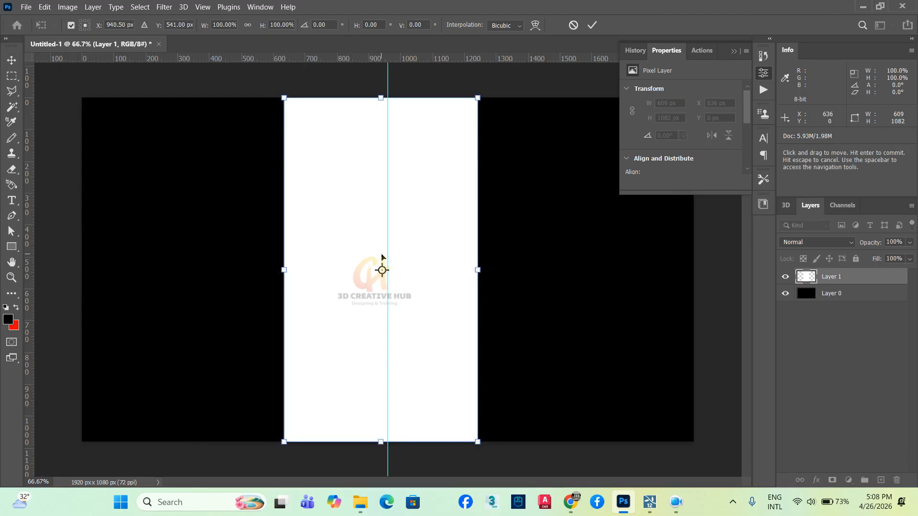
key(Right)
key(Right)
key(Right)
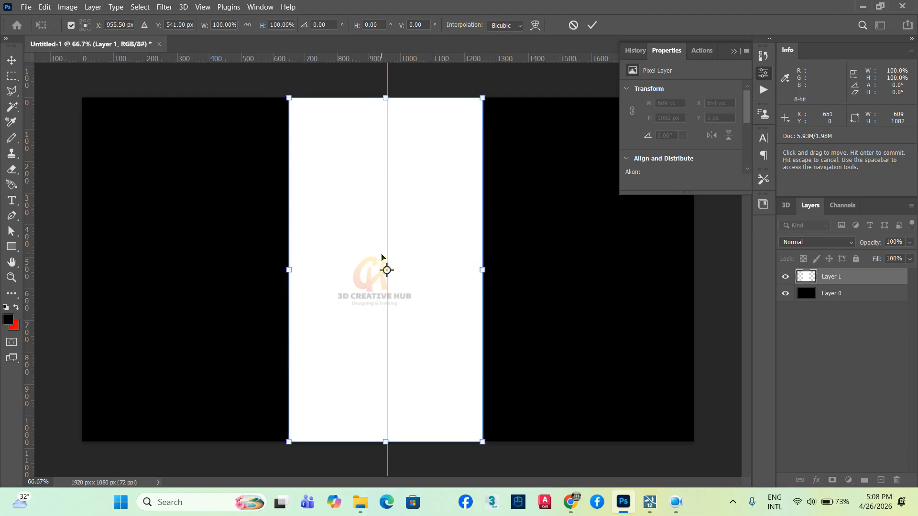
key(Right)
key(Right)
key(Right)
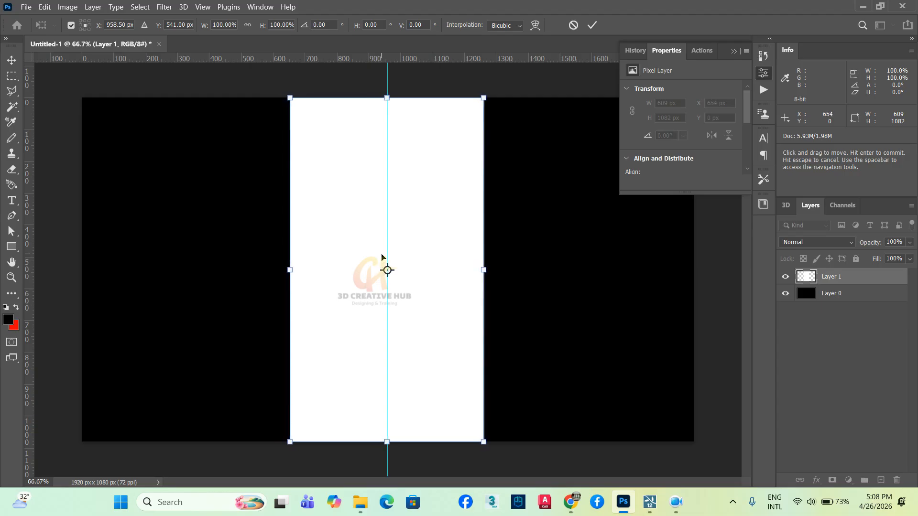
key(Return)
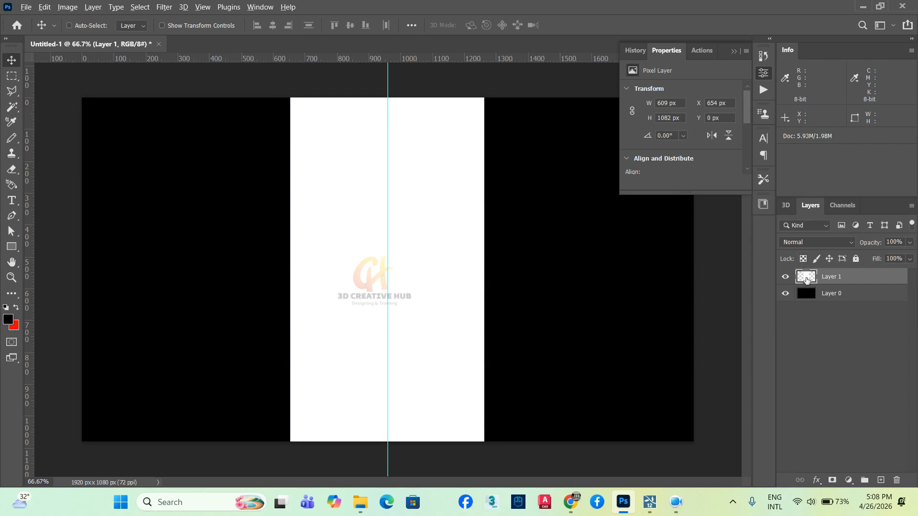
Step: Cut the portrait area out of the black layer using the white layer's outline as the selection, with the white layer hidden
key(ctrl+plus)
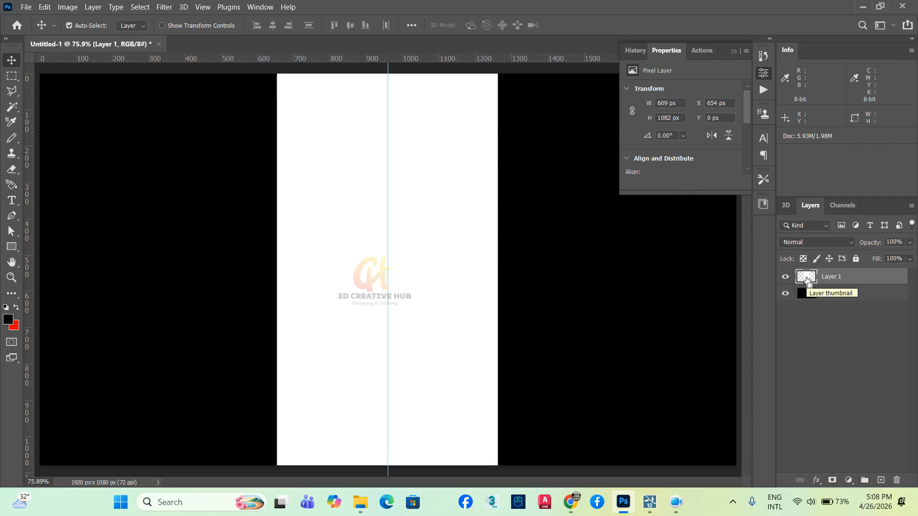
ctrl+click(806, 278)
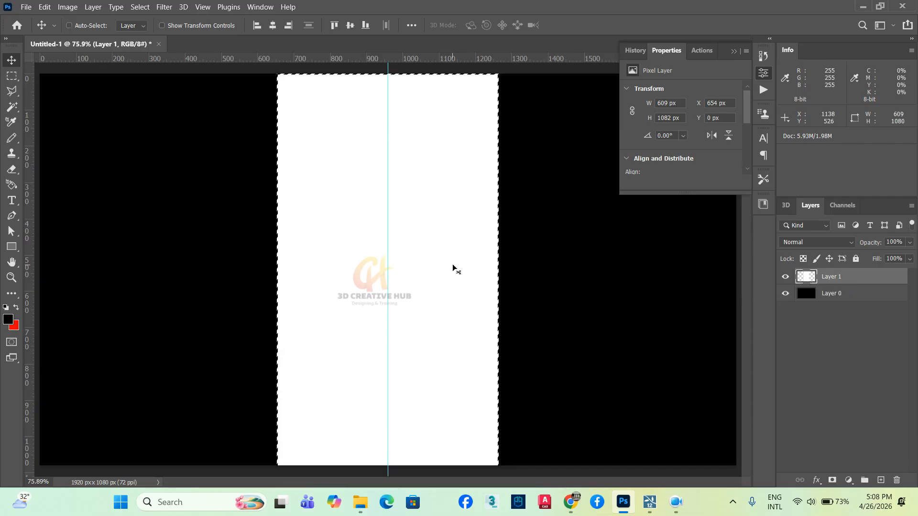
key(z)
alt+click(456, 266)
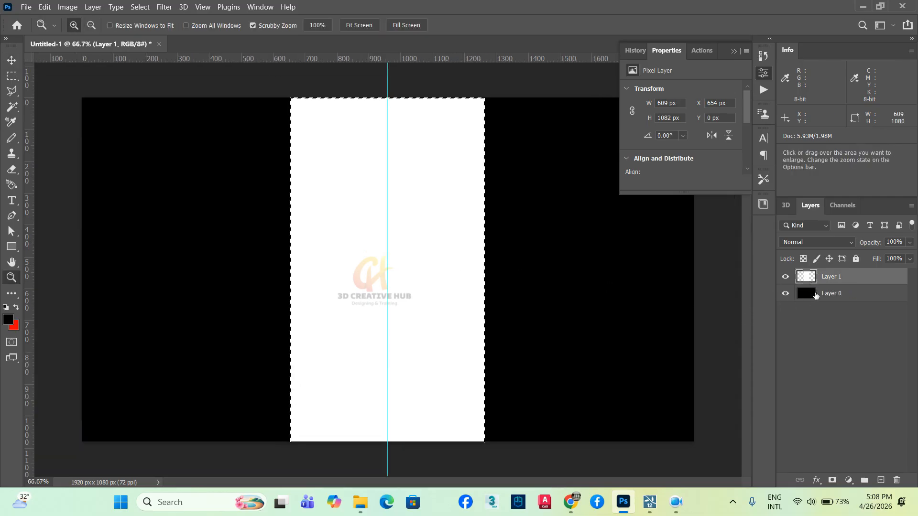
click(785, 276)
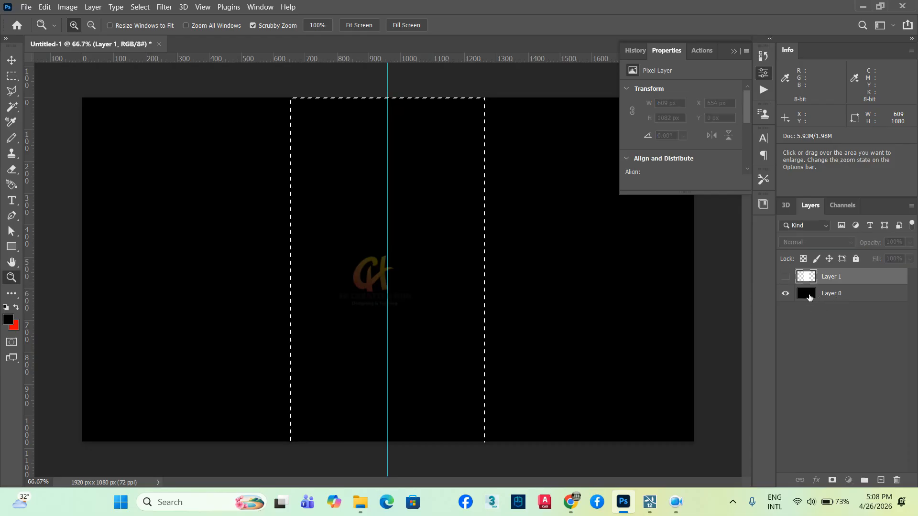
click(808, 296)
key(Delete)
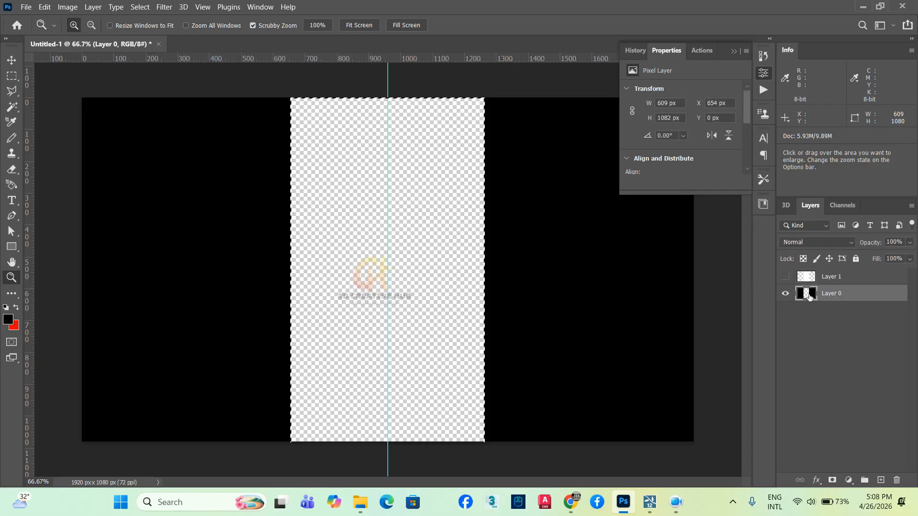
Step: Clear the selection and delete the hidden white portrait layer
key(ctrl+s)
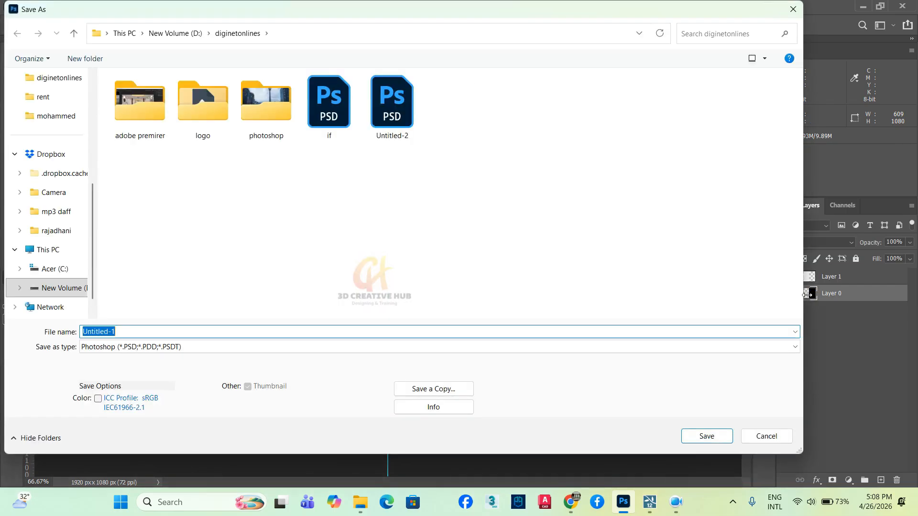
key(Escape)
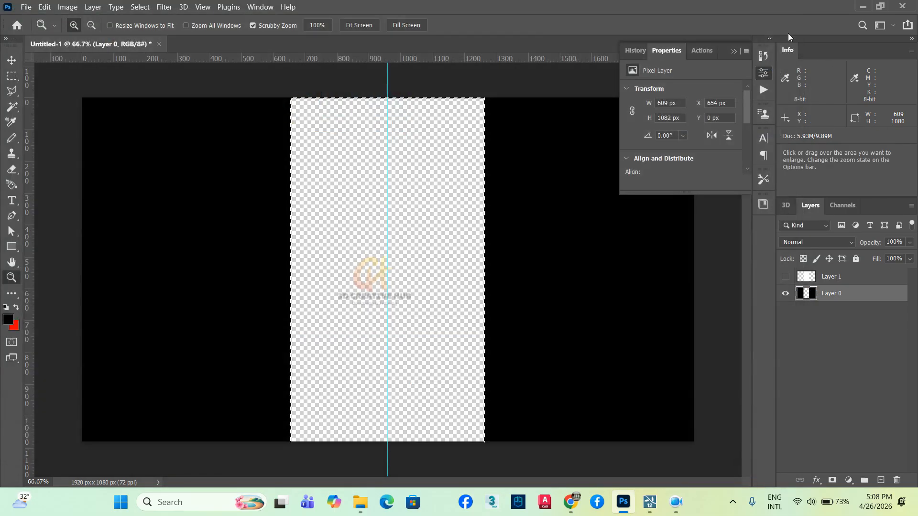
click(838, 275)
right_click(840, 277)
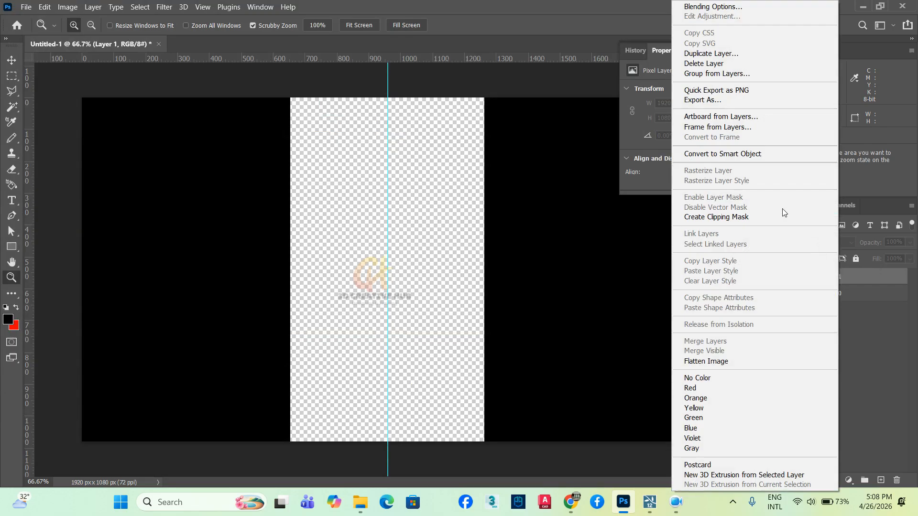
click(720, 64)
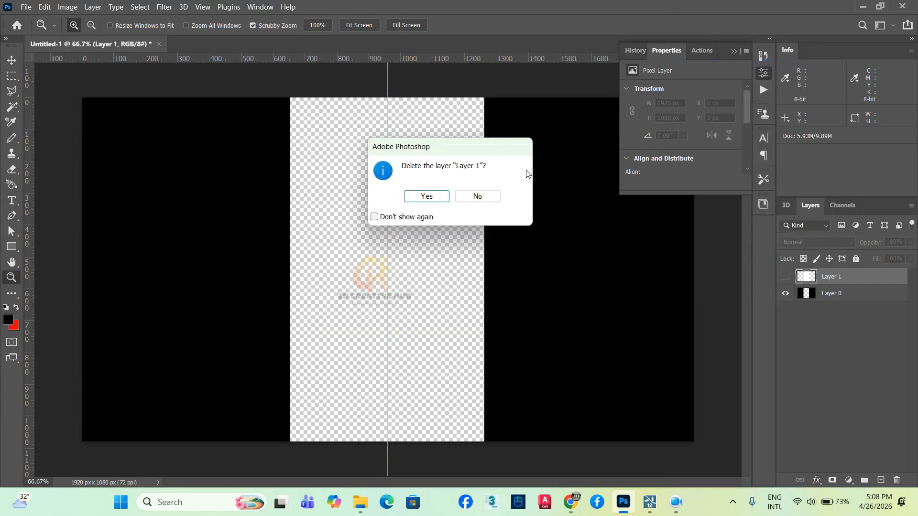
click(427, 196)
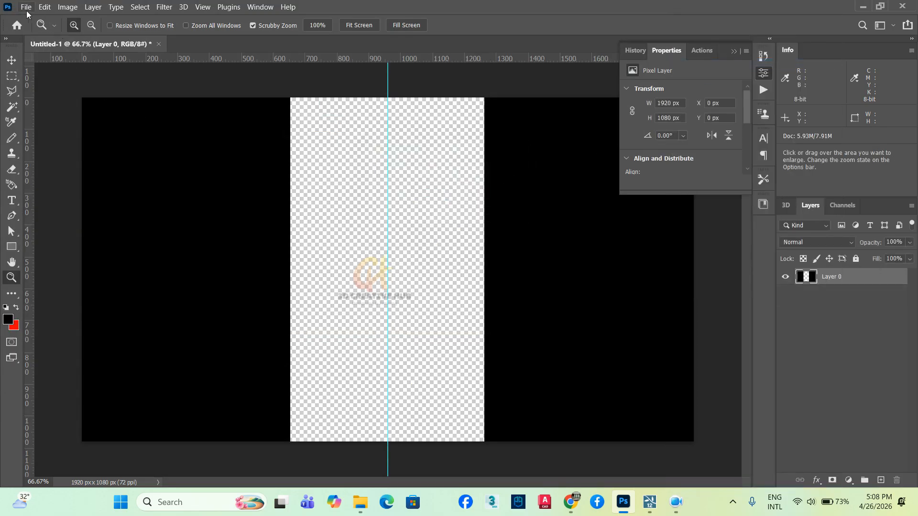
click(27, 9)
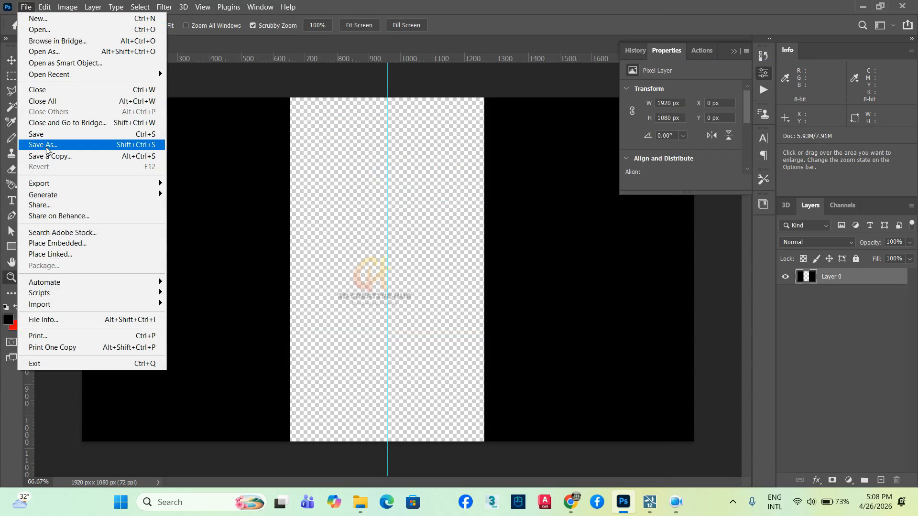
click(63, 157)
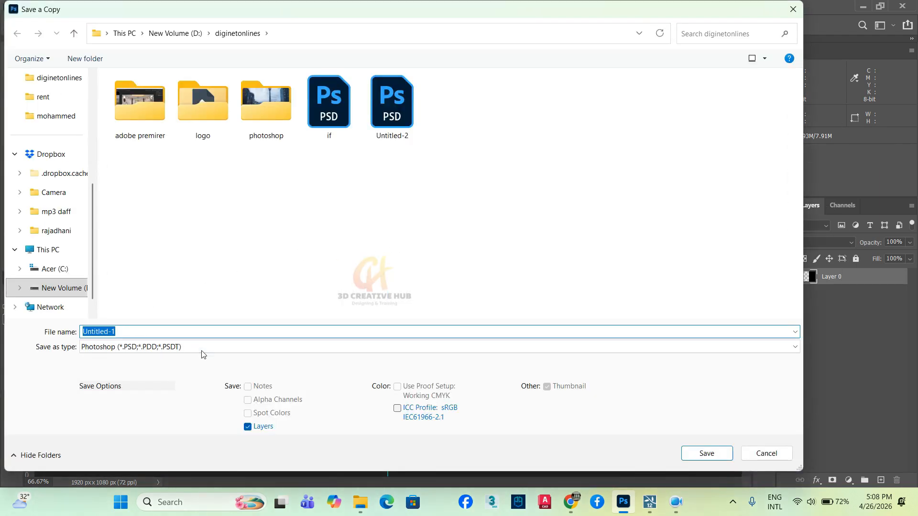
click(203, 347)
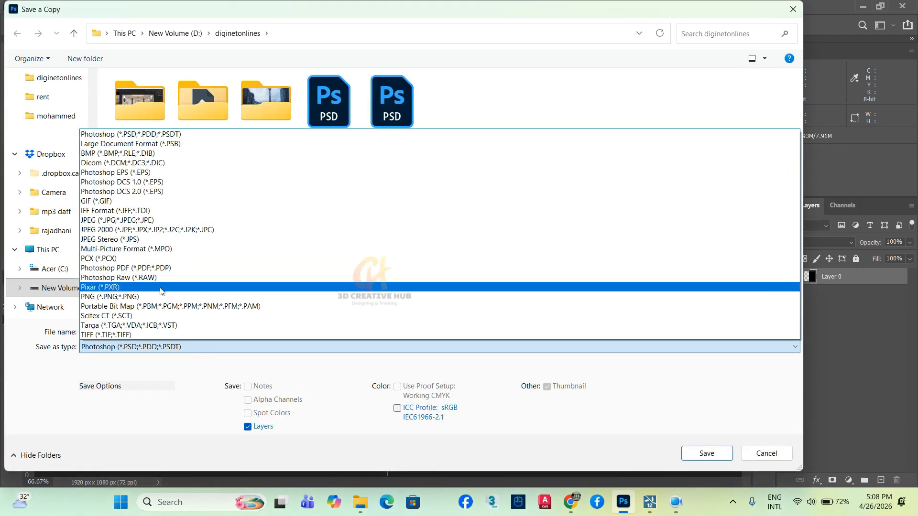
click(162, 296)
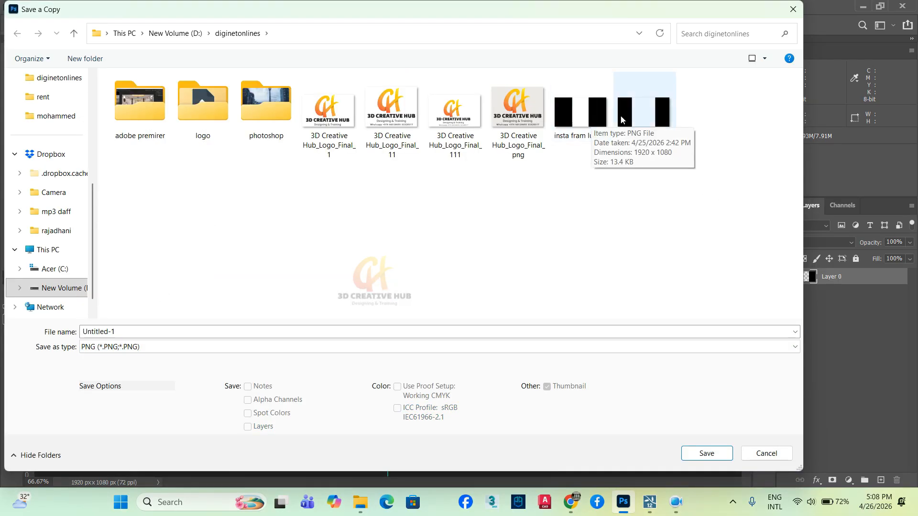
click(768, 454)
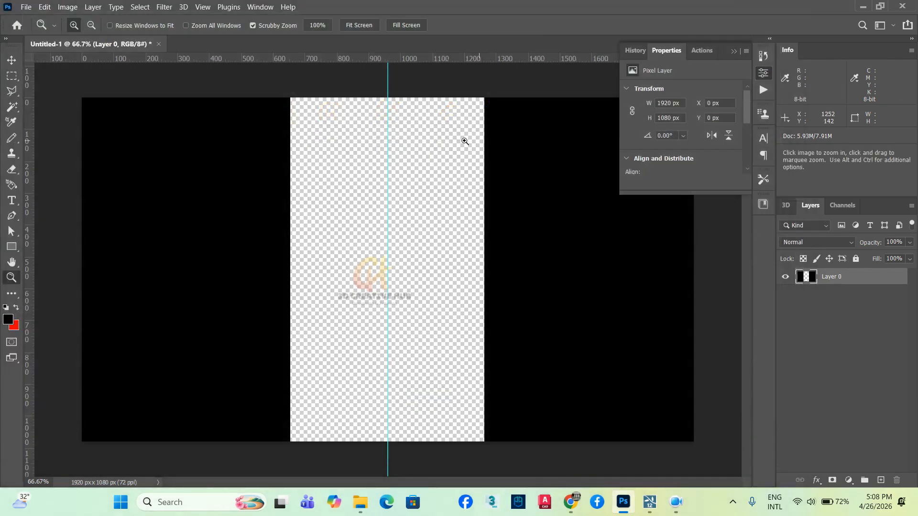
Step: Close Photoshop without saving, then switch Lumion from the photo render screen to Movie mode
click(899, 7)
click(481, 197)
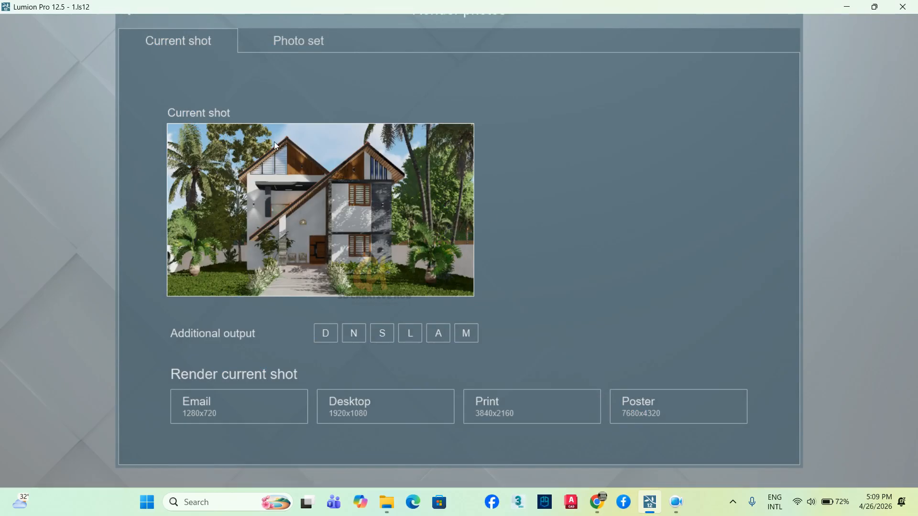
click(129, 15)
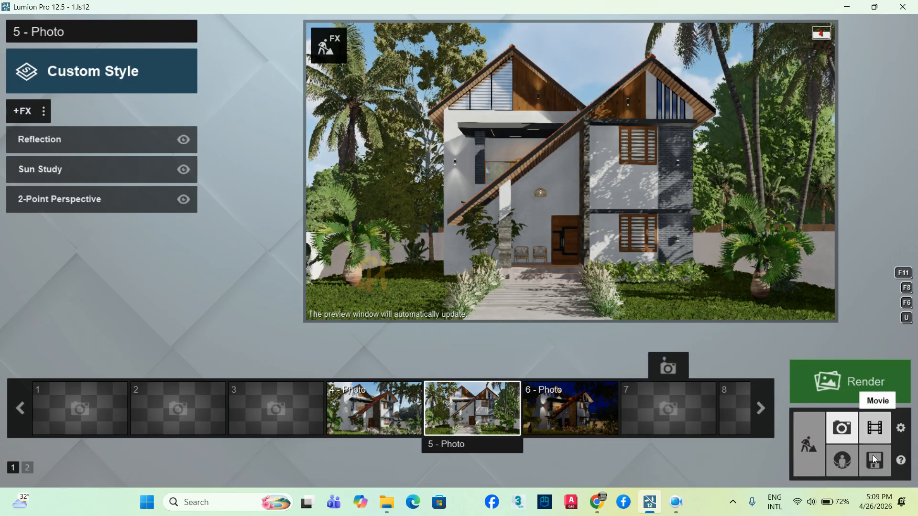
click(882, 429)
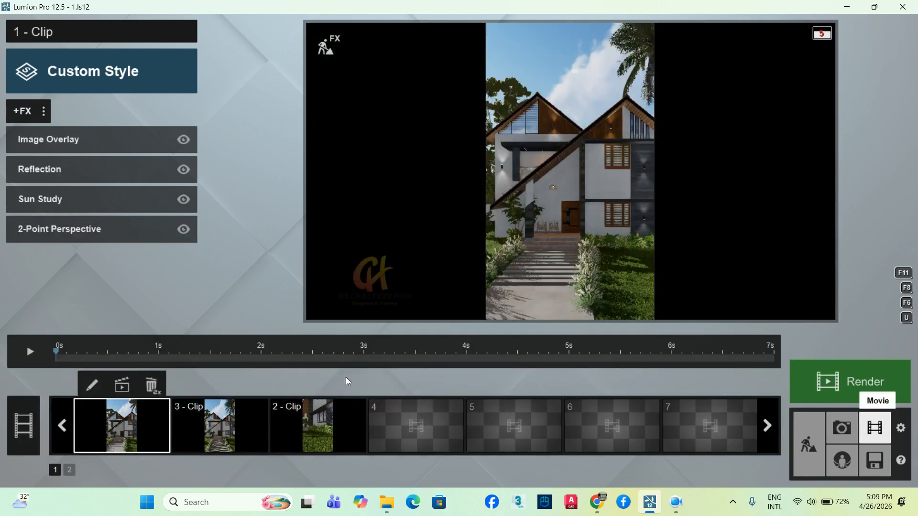
Step: Record a new clip in empty movie slot 4 with a single camera keyframe framing the front of the house
click(414, 426)
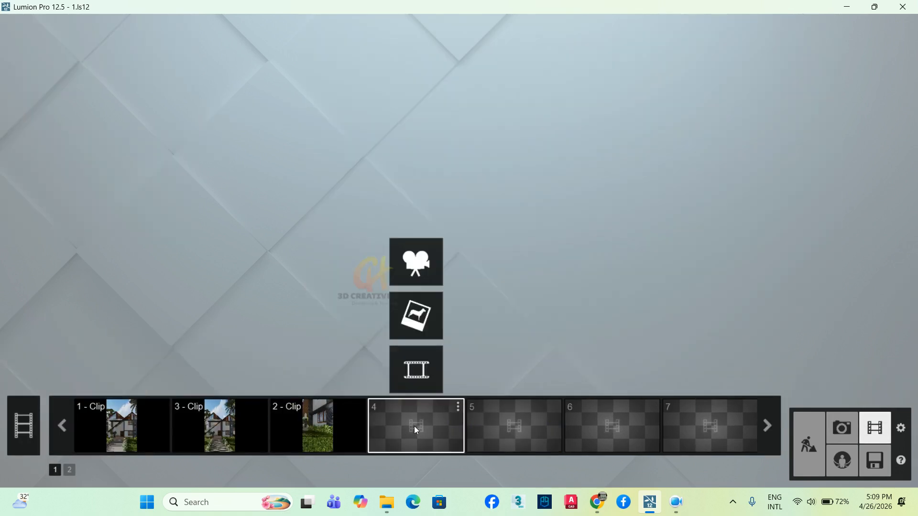
click(416, 268)
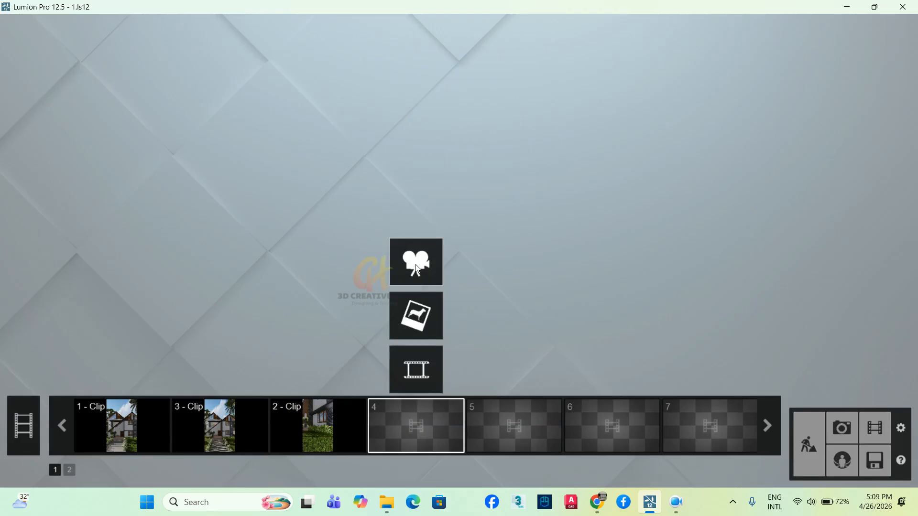
scroll(500, 251, up, 5)
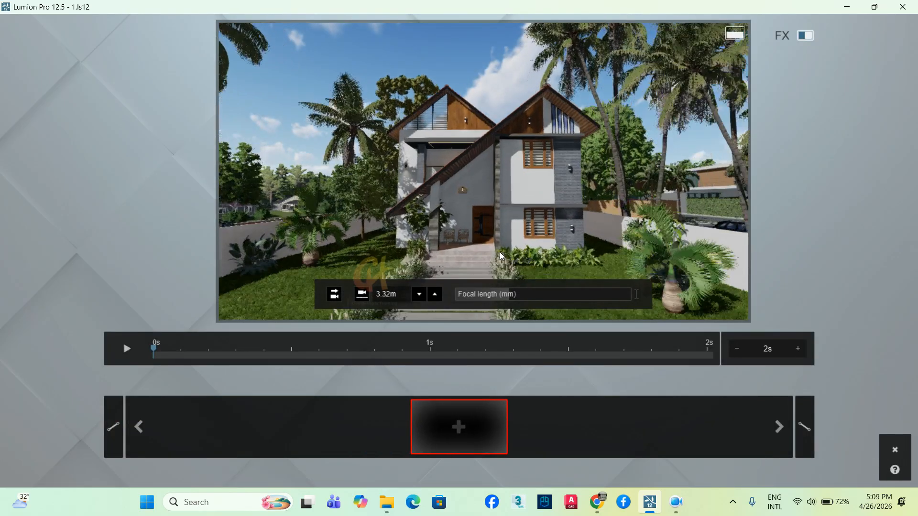
scroll(539, 231, up, 3)
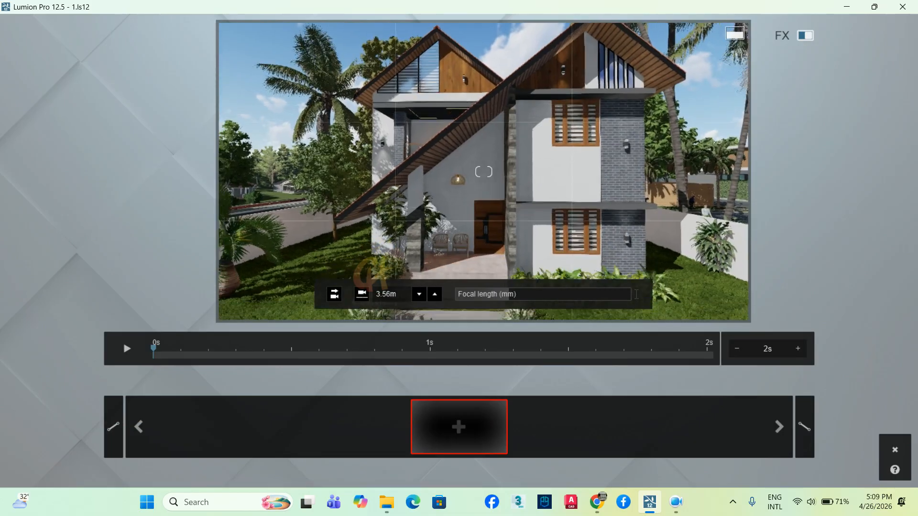
scroll(553, 216, down, 2)
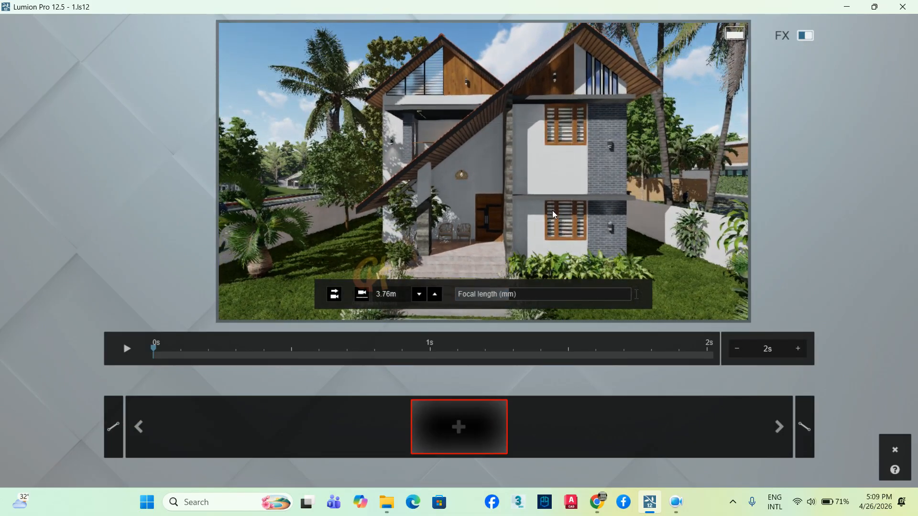
click(458, 430)
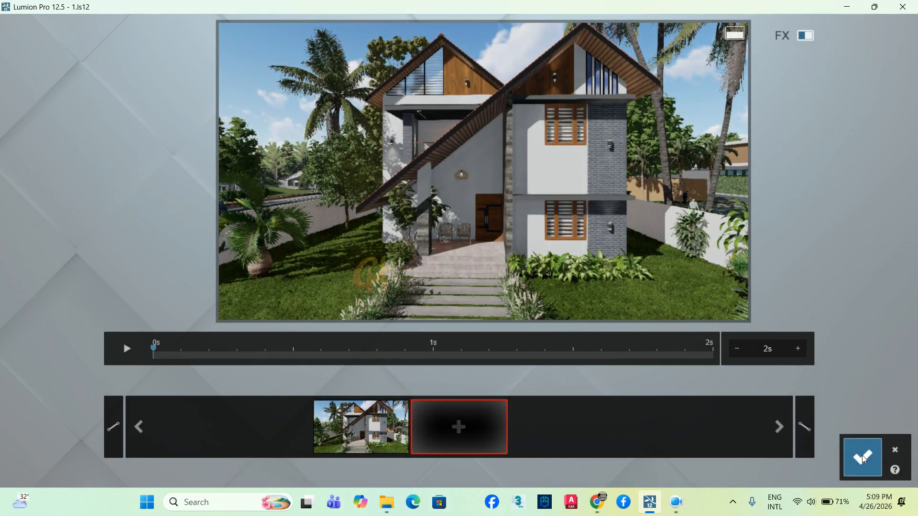
click(858, 457)
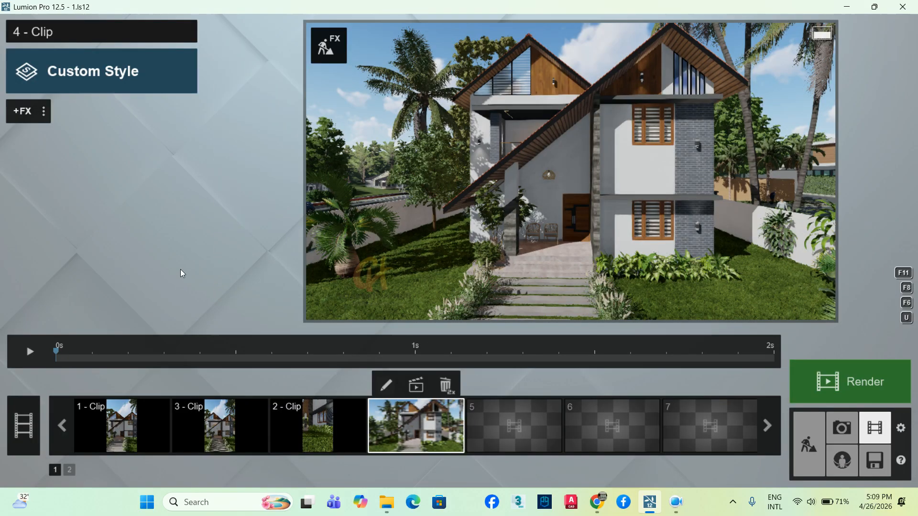
Step: Add the Image Overlay effect from the utilities category to clip 4
click(34, 116)
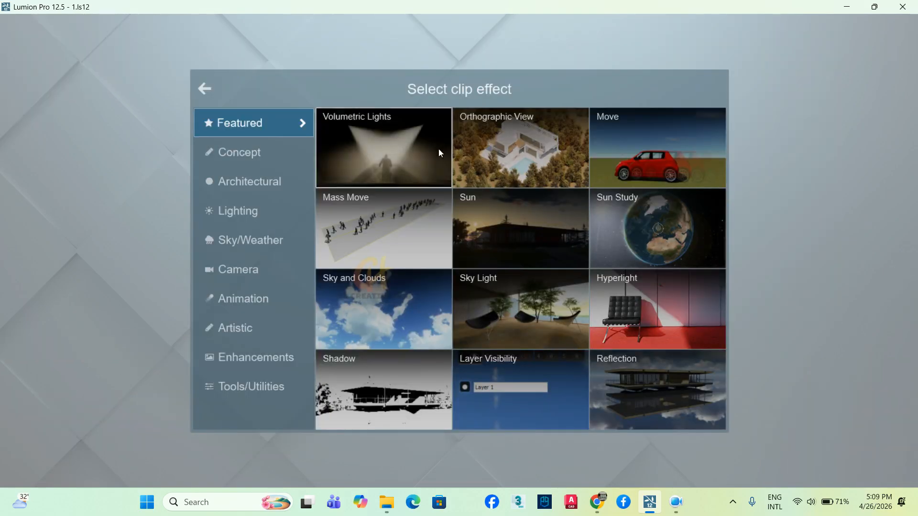
click(234, 389)
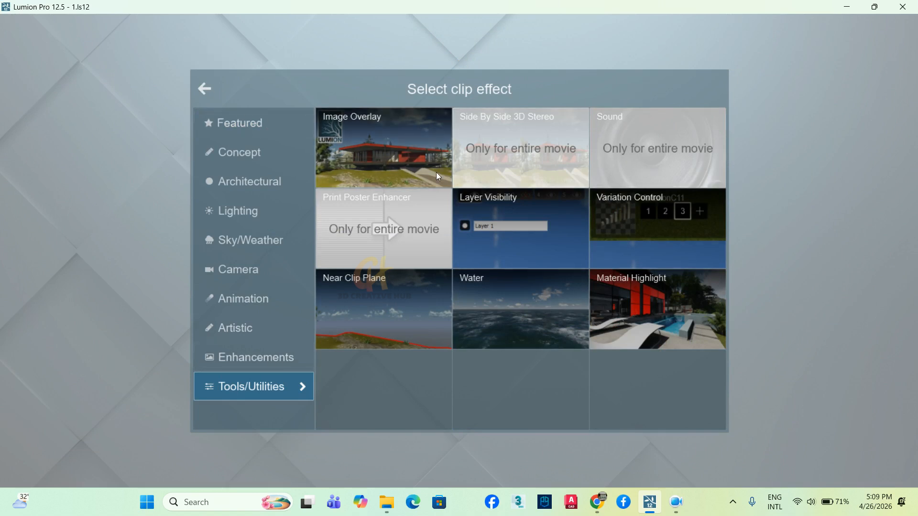
click(365, 142)
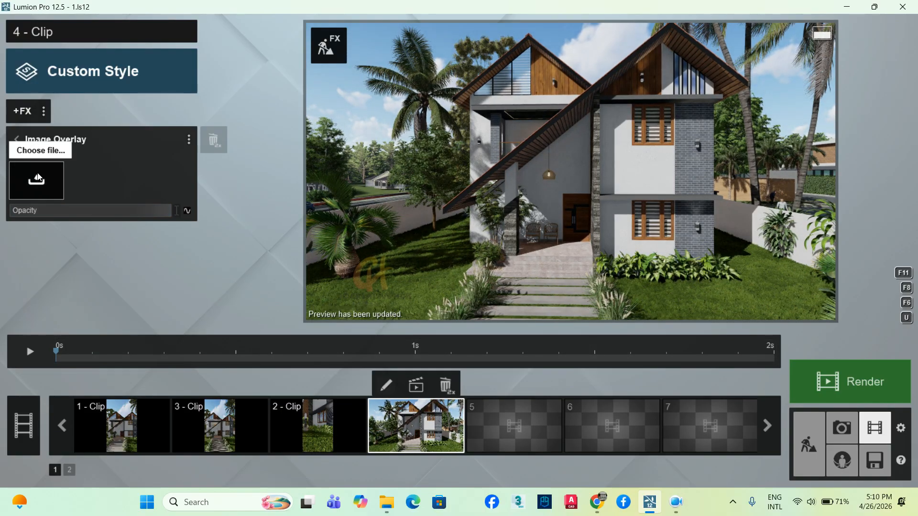
Step: Load "insta fram lum 01" from the diginetonlines folder on drive D as the overlay image, with opacity 1.0
click(38, 180)
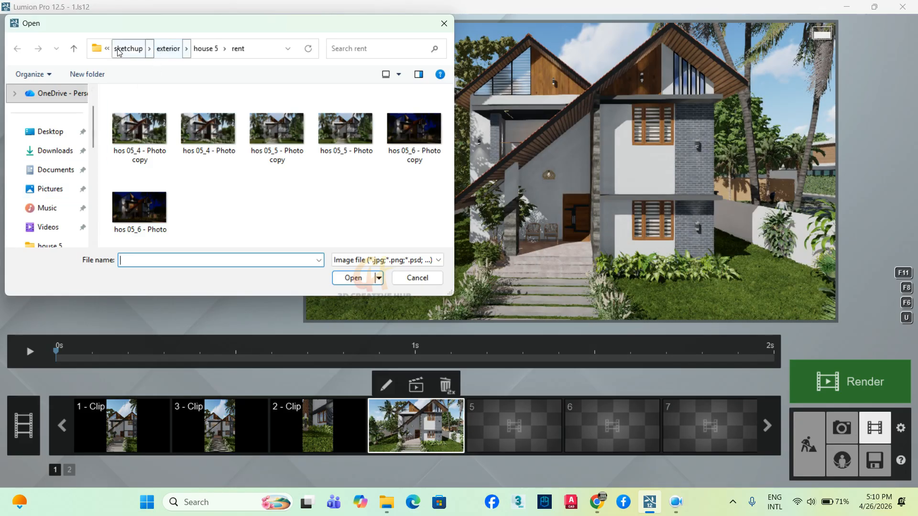
scroll(60, 196, down, 5)
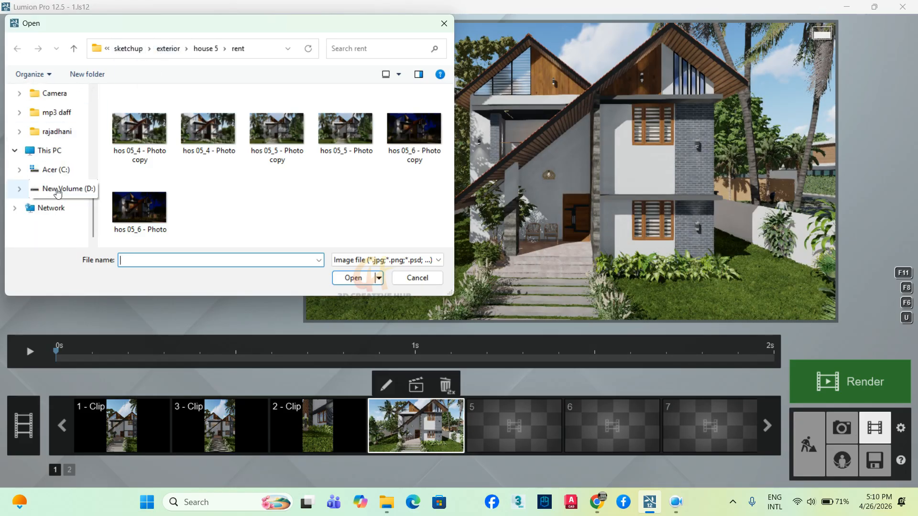
click(58, 190)
click(141, 194)
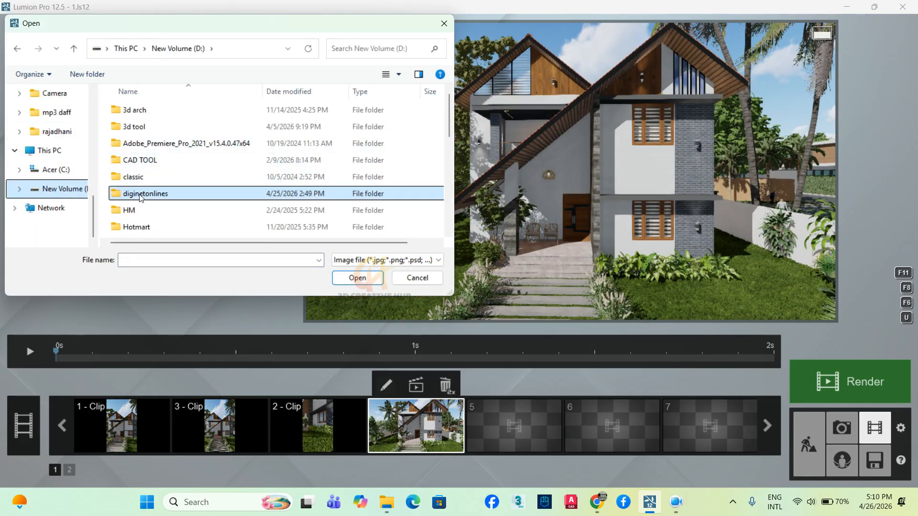
double_click(141, 196)
scroll(141, 211, down, 5)
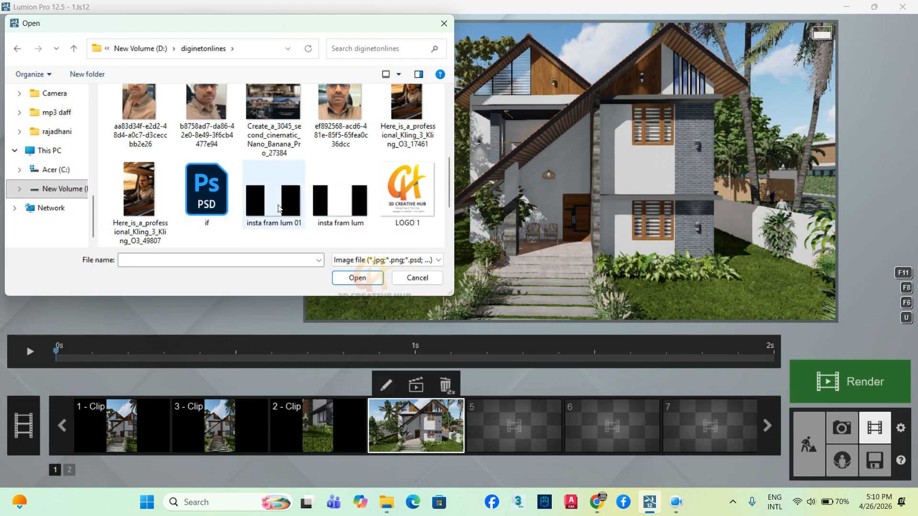
click(278, 209)
click(357, 278)
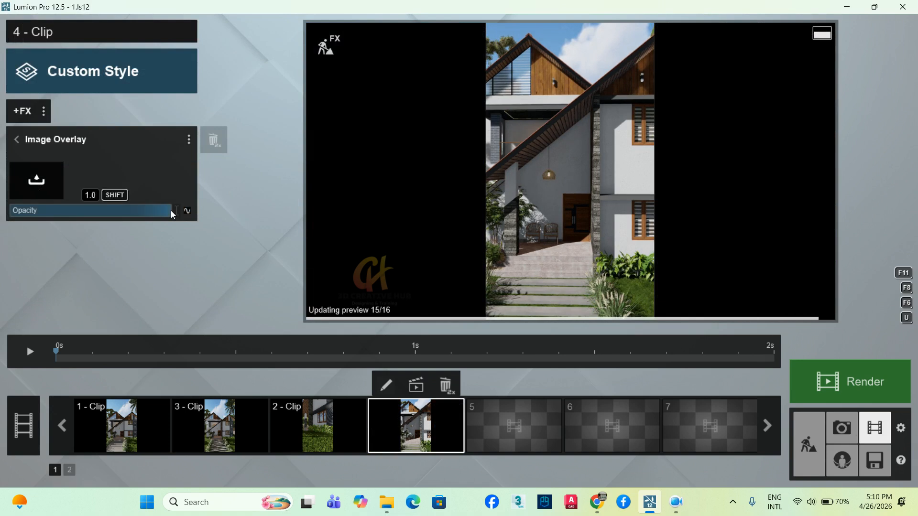
drag(127, 212, 193, 212)
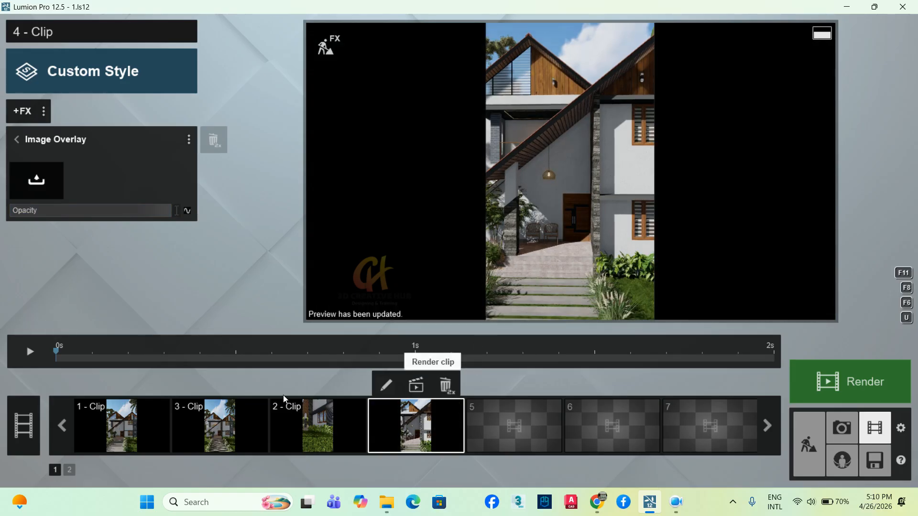
Step: Reopen clip 4, add a wider camera keyframe fitting the whole house inside the portrait opening, and delete the original keyframe
click(390, 393)
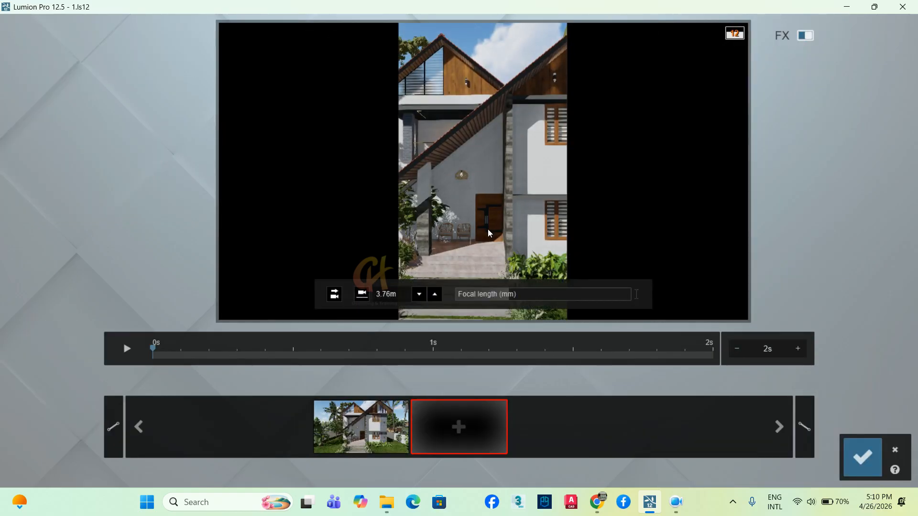
drag(507, 299, 489, 300)
mouse_move(522, 226)
right_down()
mouse_move(573, 137)
mouse_move(569, 164)
mouse_move(525, 215)
mouse_move(535, 220)
mouse_move(529, 214)
right_up()
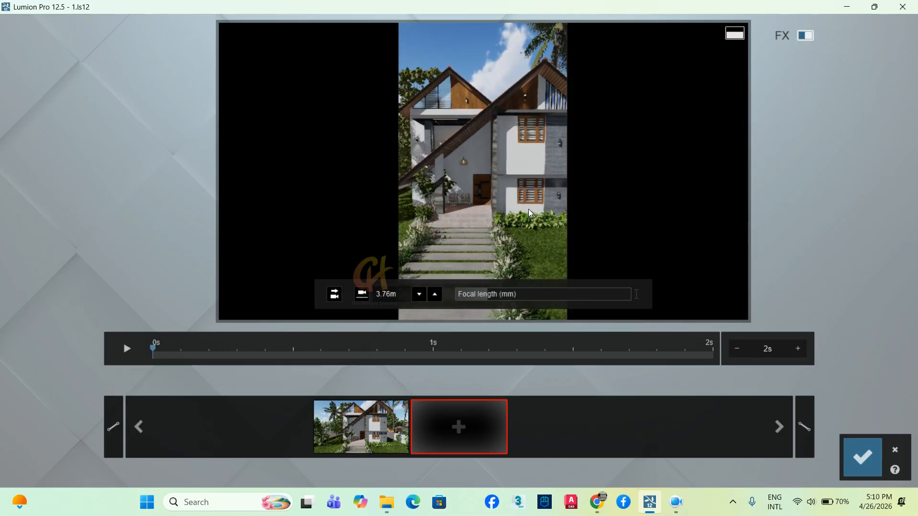
scroll(530, 213, down, 2)
right_drag(532, 211, 555, 202)
scroll(556, 201, down, 3)
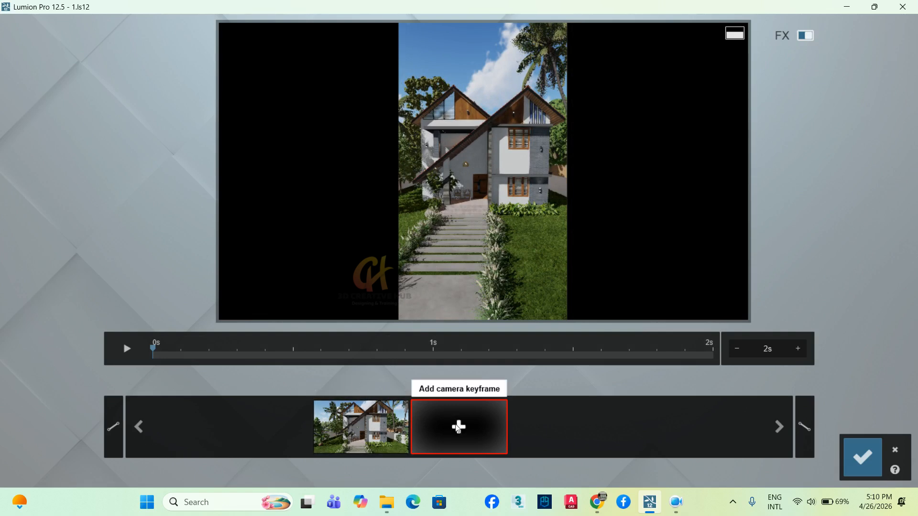
click(458, 427)
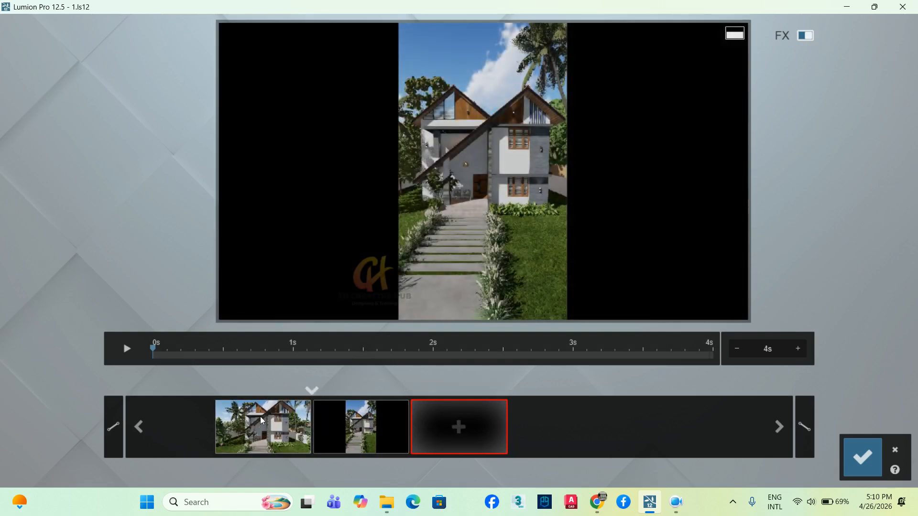
click(302, 421)
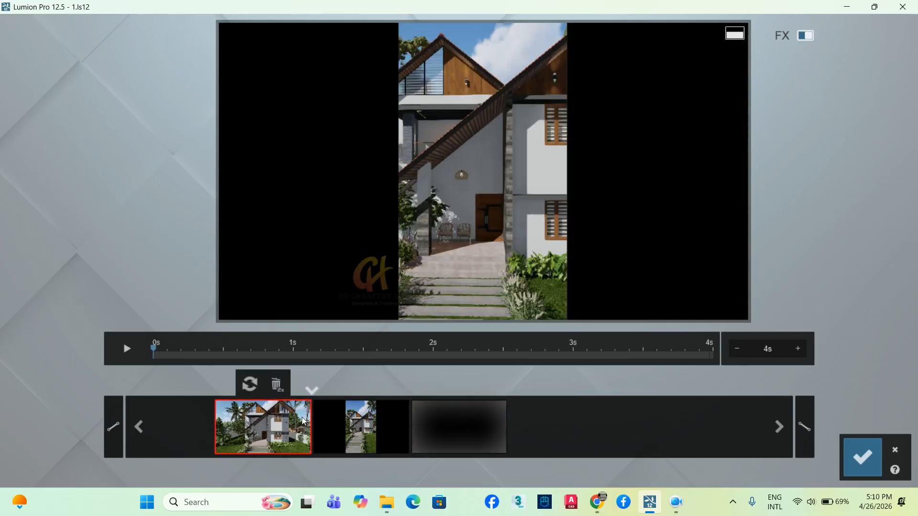
click(276, 385)
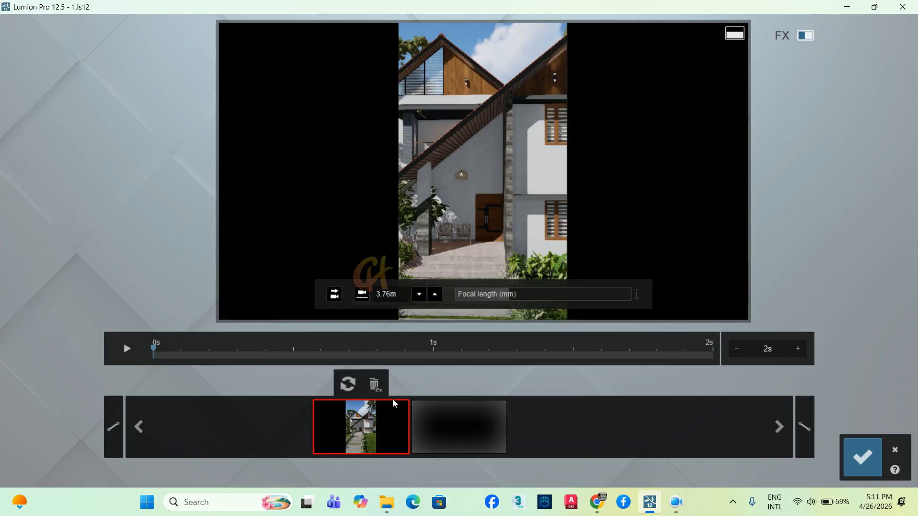
Step: Add a second camera keyframe framed slightly closer to the front of the house
click(376, 421)
mouse_move(473, 306)
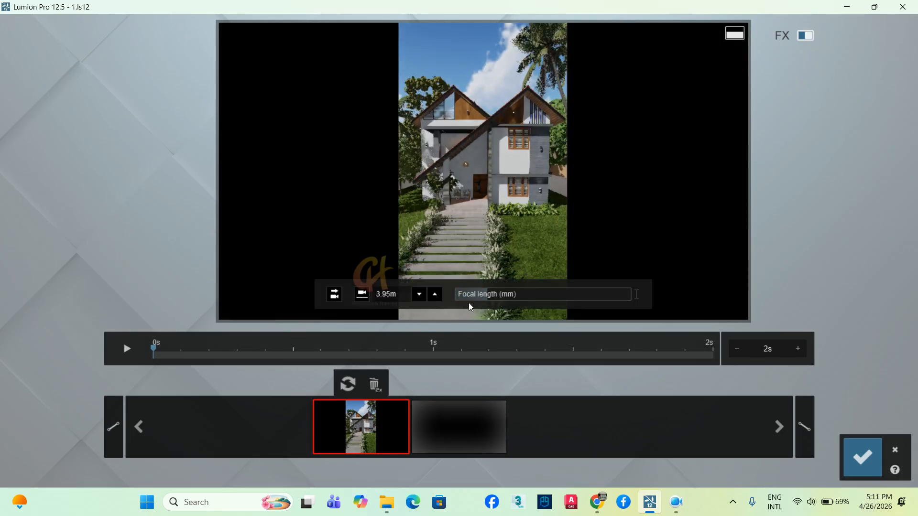
scroll(525, 195, up, 5)
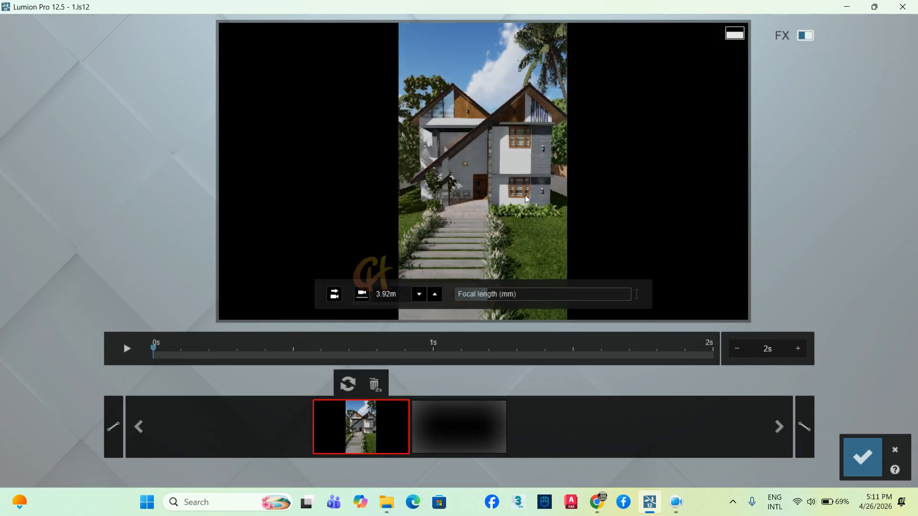
click(463, 420)
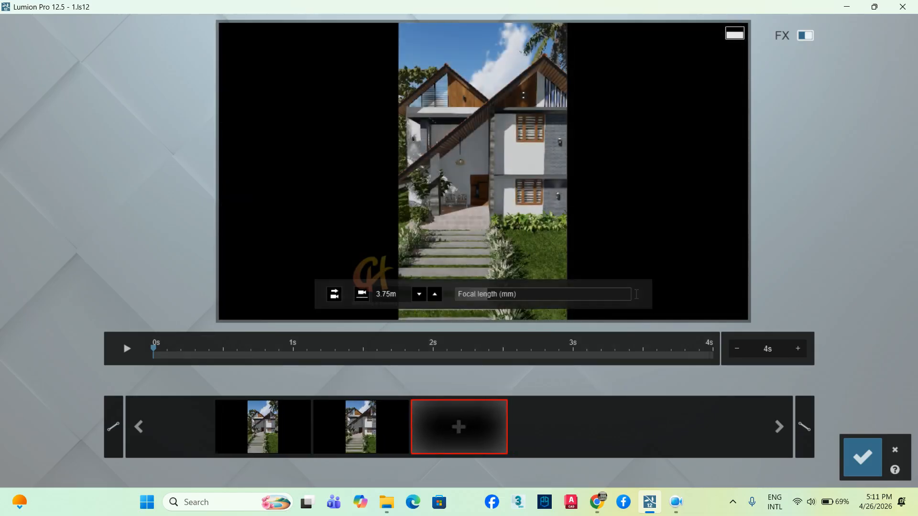
Step: Add a third camera keyframe viewing the house at an angle from its left front corner, and save the clip
right_drag(490, 191, 504, 231)
key(w)
middle_drag(457, 230, 1, 211)
middle_drag(529, 256, 85, 250)
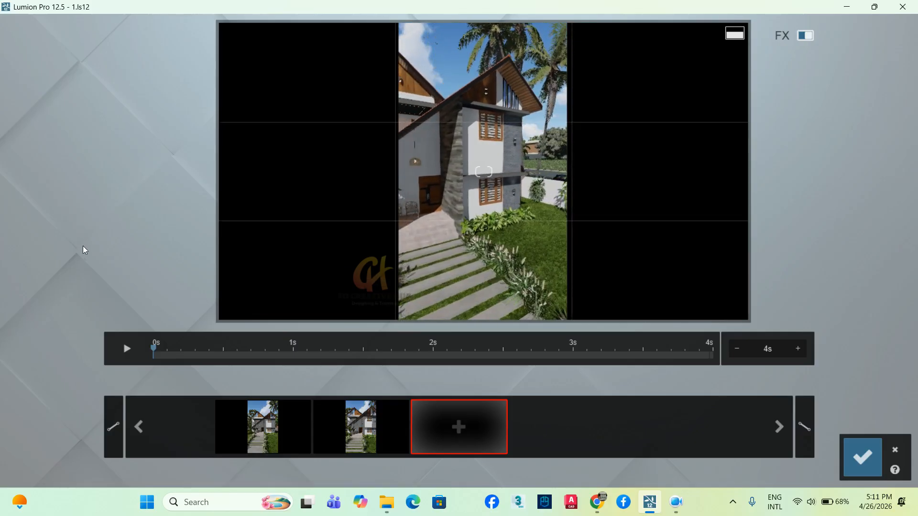
middle_drag(577, 227, 802, 209)
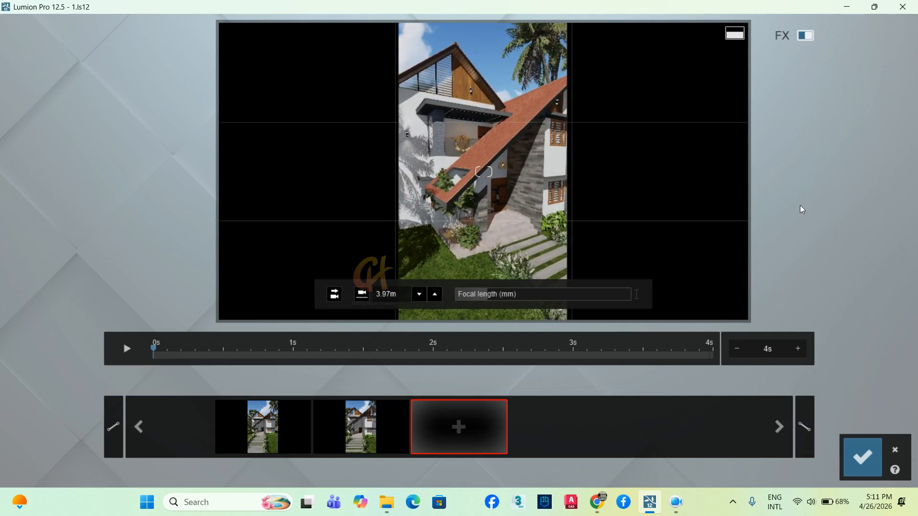
scroll(493, 264, down, 3)
middle_drag(525, 220, 589, 222)
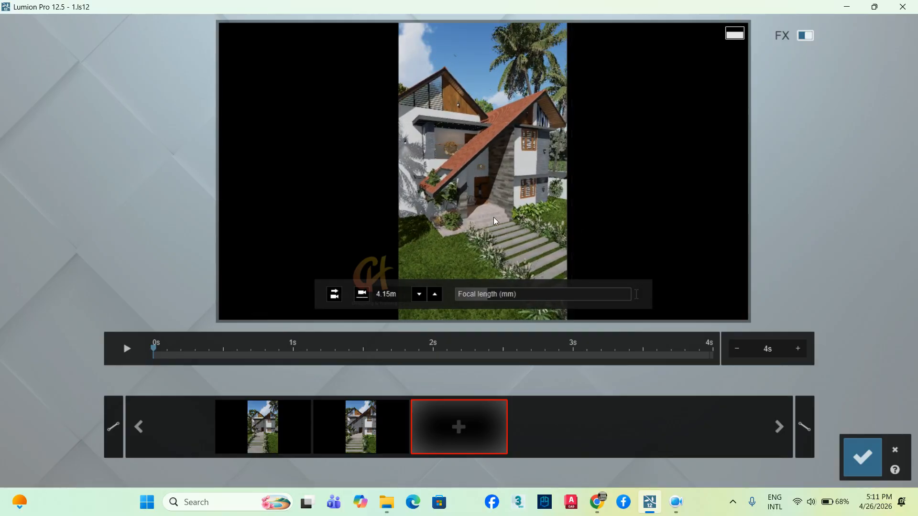
click(459, 426)
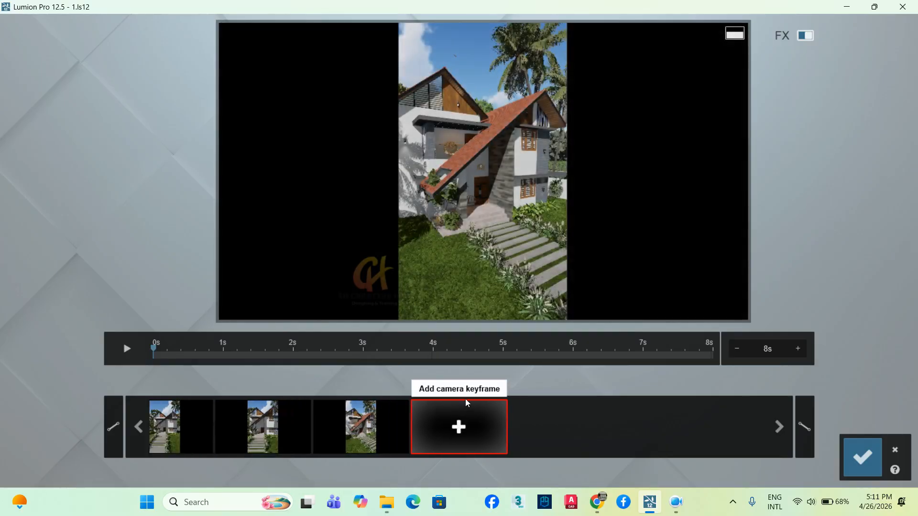
click(857, 463)
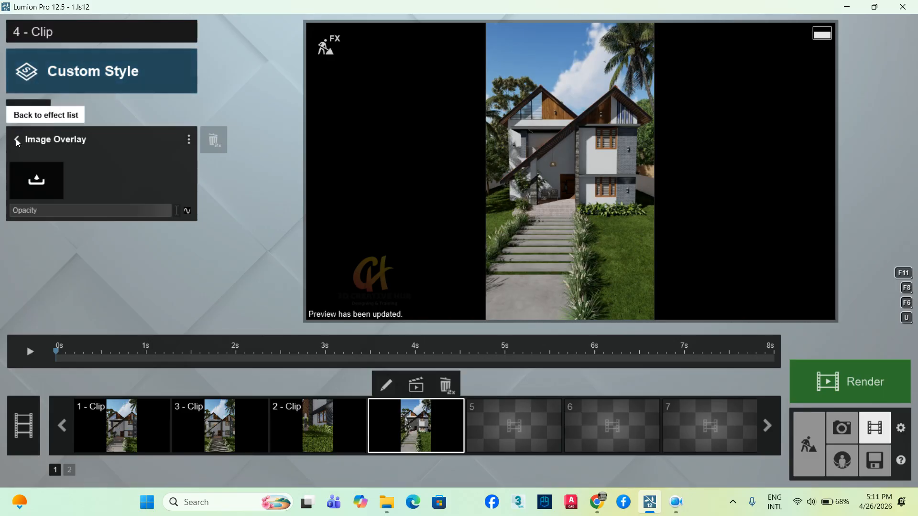
Step: Add the architectural 2-Point Perspective effect to clip 4
click(22, 109)
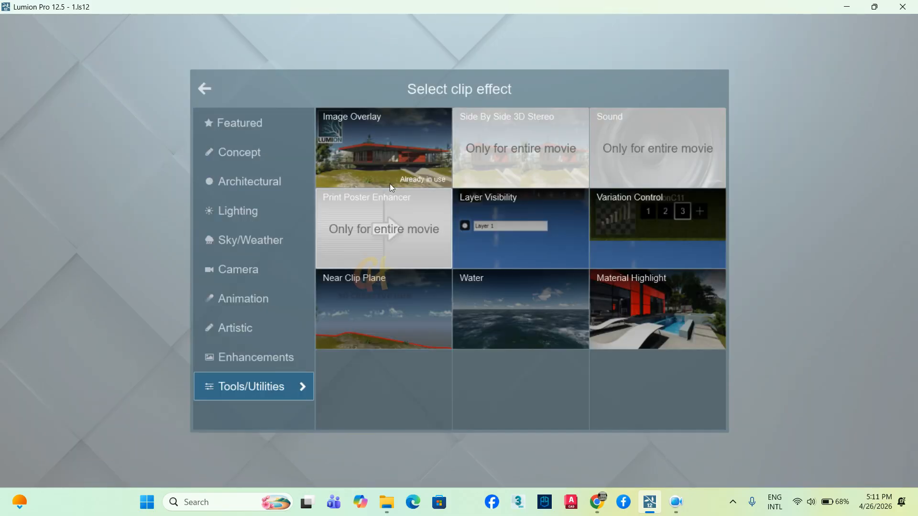
click(237, 125)
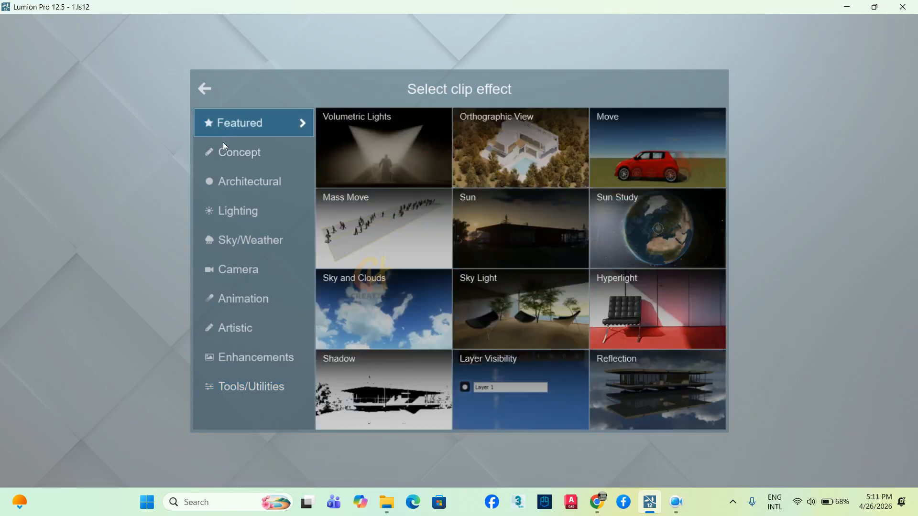
click(225, 153)
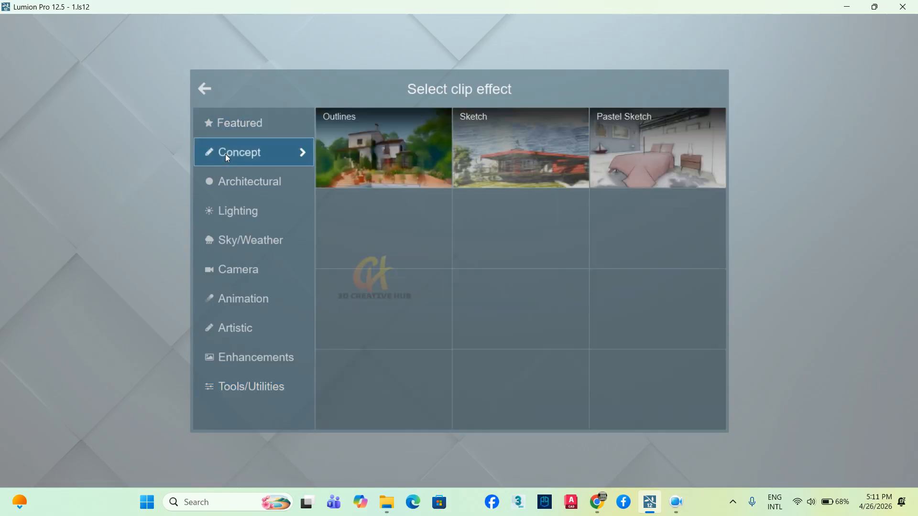
click(249, 189)
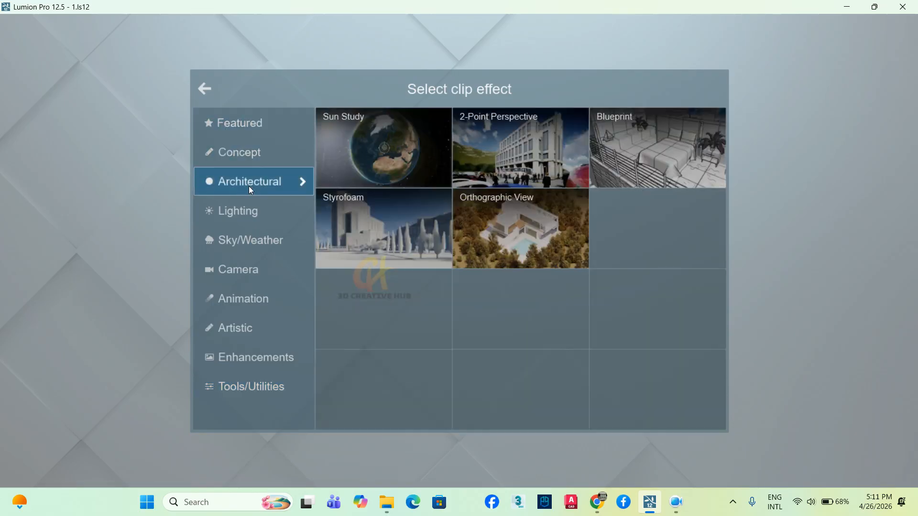
click(514, 152)
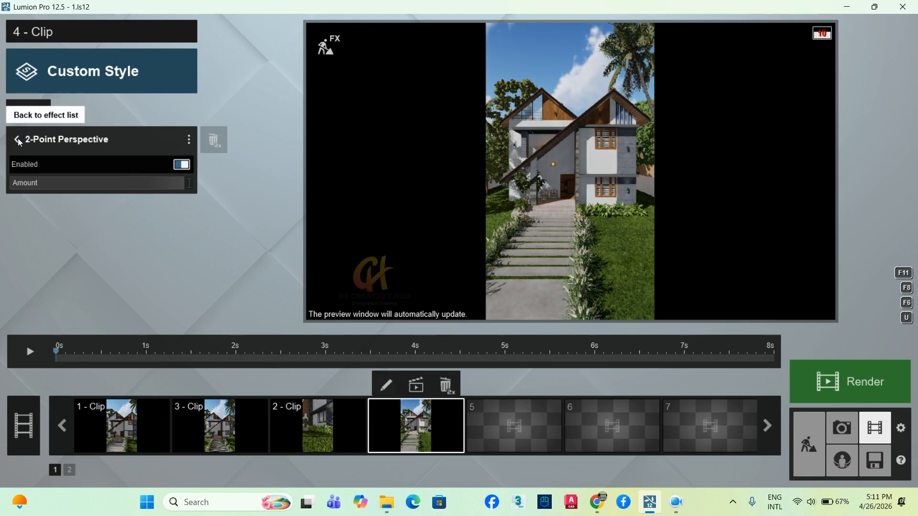
Step: Add the Sun Study effect to clip 4 and set an early-morning hour, minute 30 and day 10
click(27, 110)
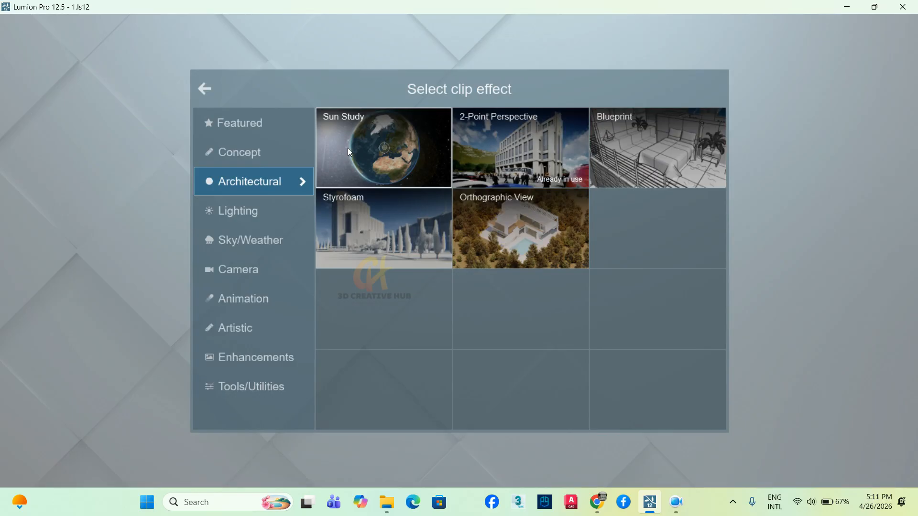
click(385, 157)
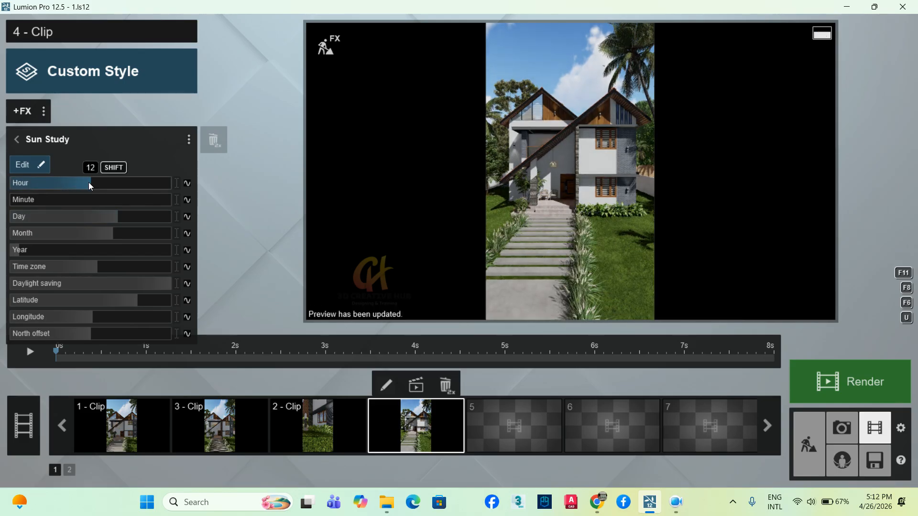
drag(87, 183, 52, 182)
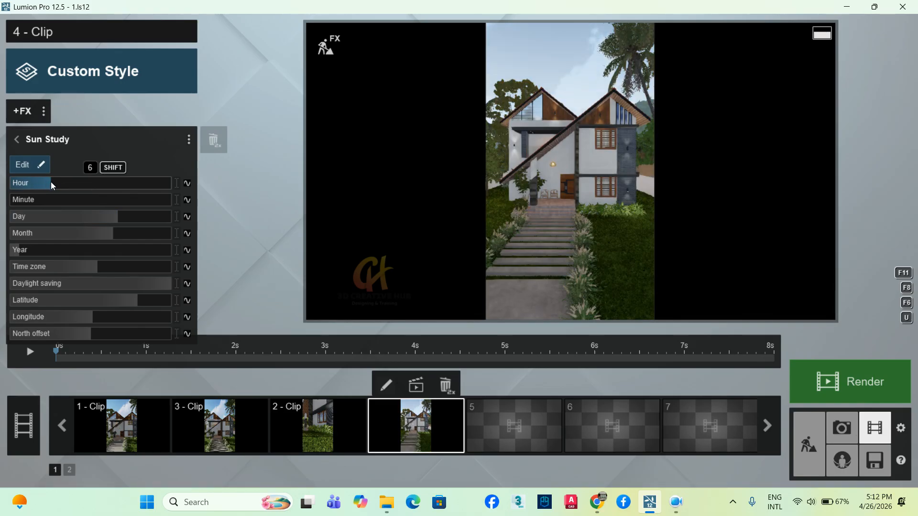
mouse_move(51, 183)
mouse_down()
mouse_move(33, 199)
mouse_move(67, 199)
mouse_move(27, 199)
mouse_move(44, 196)
mouse_up()
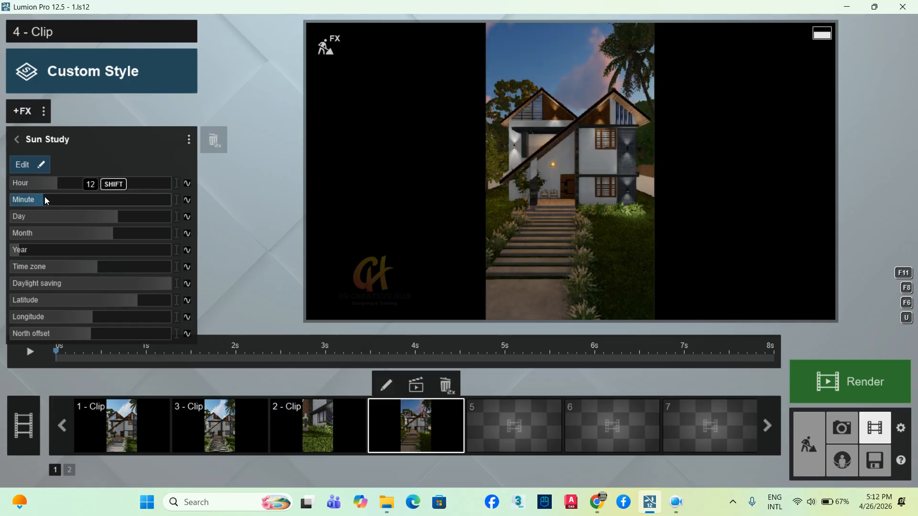
click(56, 183)
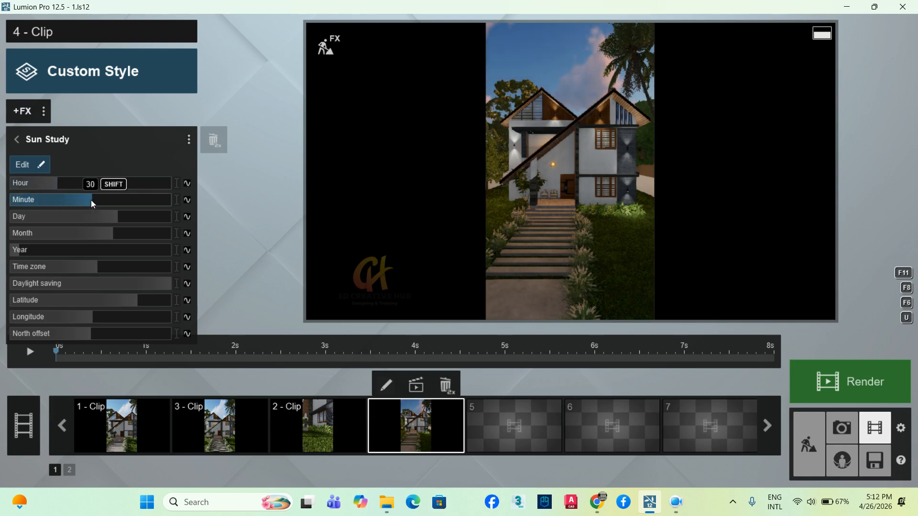
drag(115, 216, 90, 215)
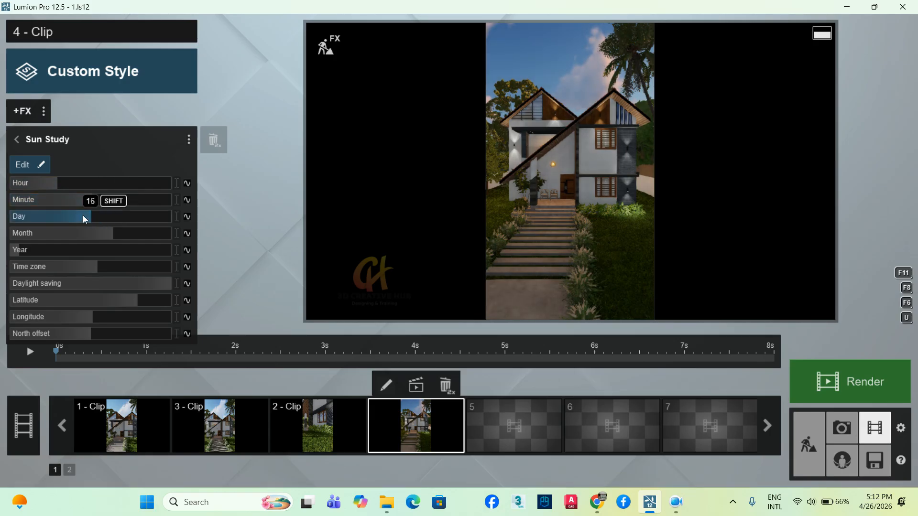
drag(76, 216, 58, 216)
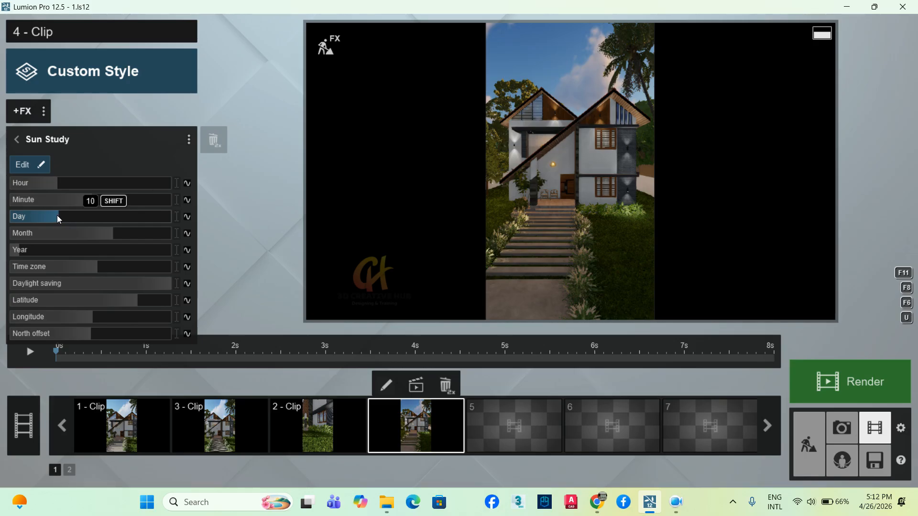
Step: Set the Sun Study day to the start of the month, choose an earlier month than August, and move the year forward
mouse_move(58, 216)
mouse_down()
mouse_move(34, 215)
mouse_move(74, 216)
mouse_up()
mouse_move(107, 235)
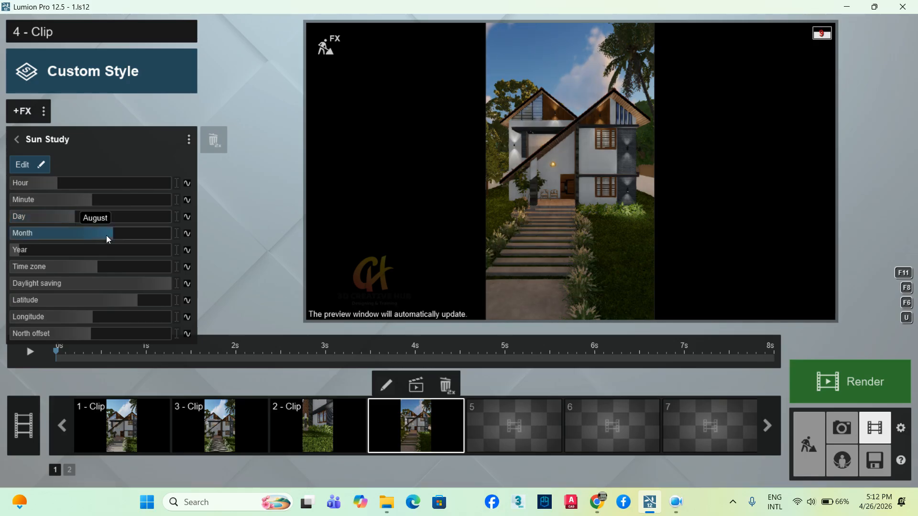
drag(96, 232, 13, 219)
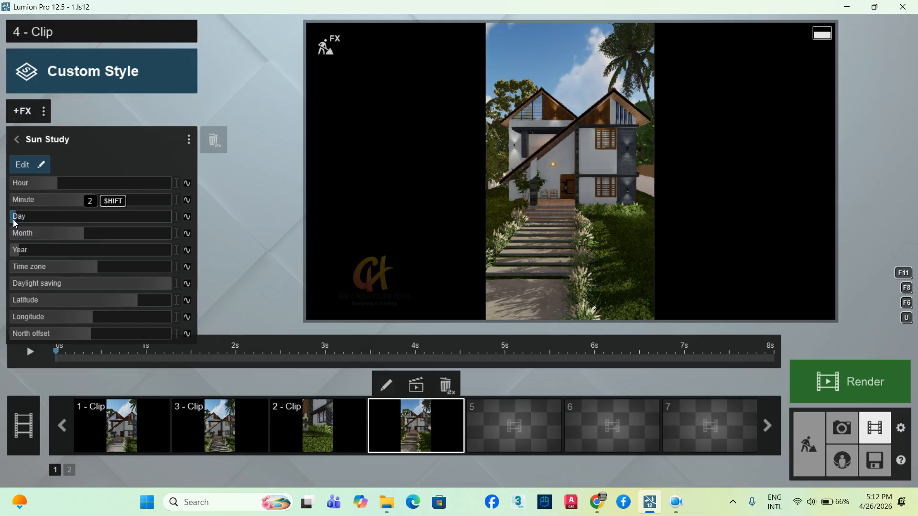
shift+drag(25, 253, 81, 265)
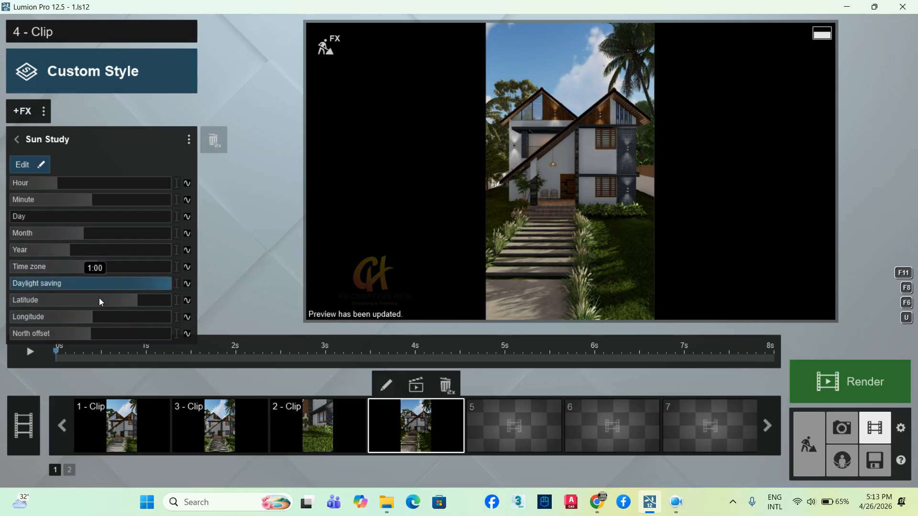
Step: Set the Sun Study location on the globe to India's southwest coast at 11,10 N / 76,27 E and return to Movie mode
click(25, 168)
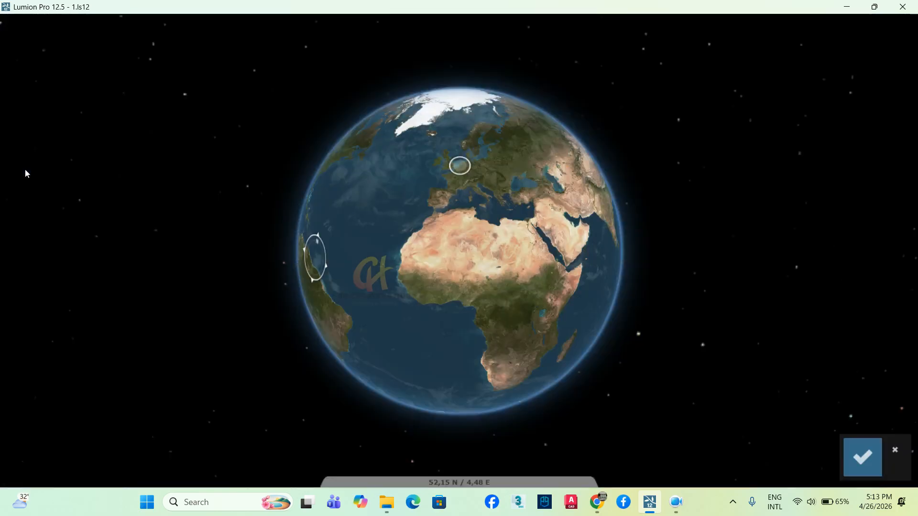
drag(566, 289, 450, 260)
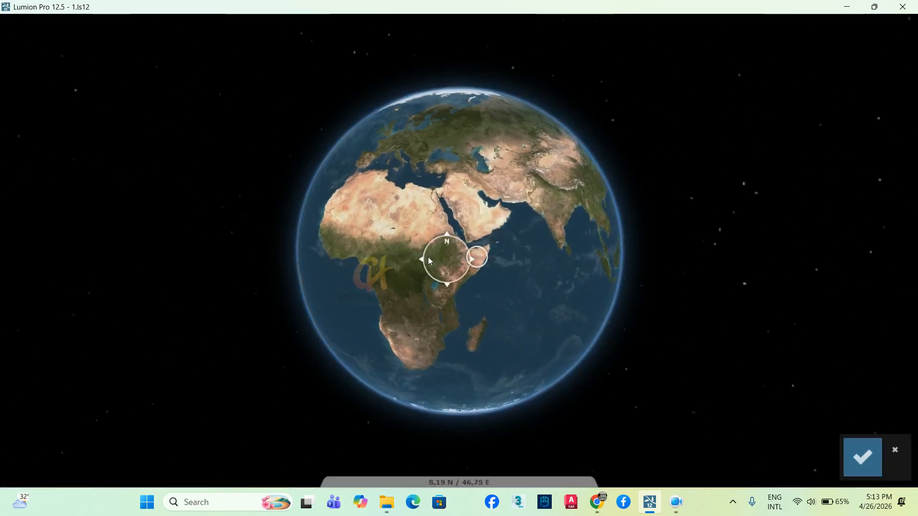
scroll(582, 247, up, 3)
click(581, 244)
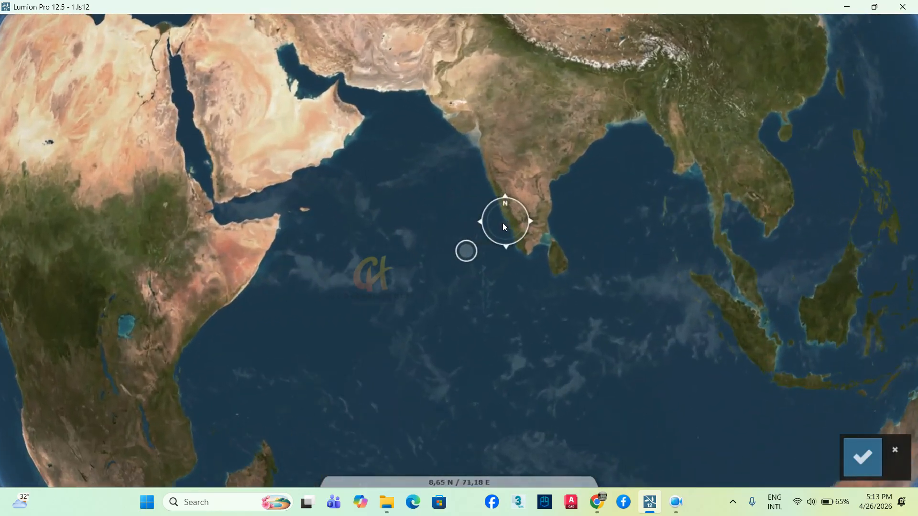
scroll(504, 223, up, 5)
drag(559, 231, 481, 224)
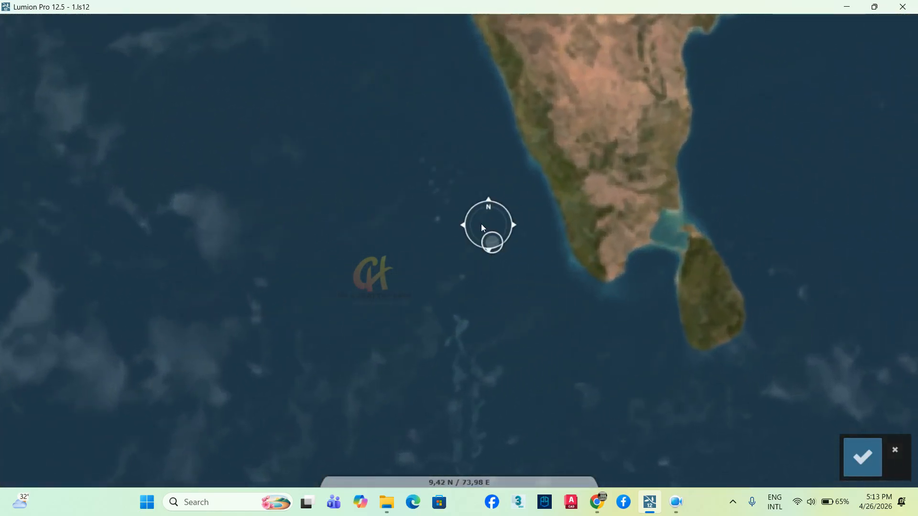
drag(570, 219, 483, 212)
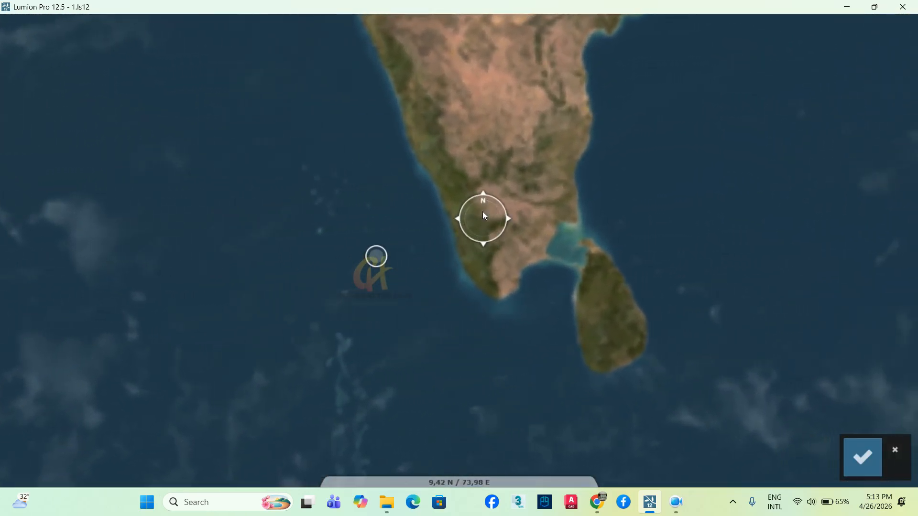
click(455, 198)
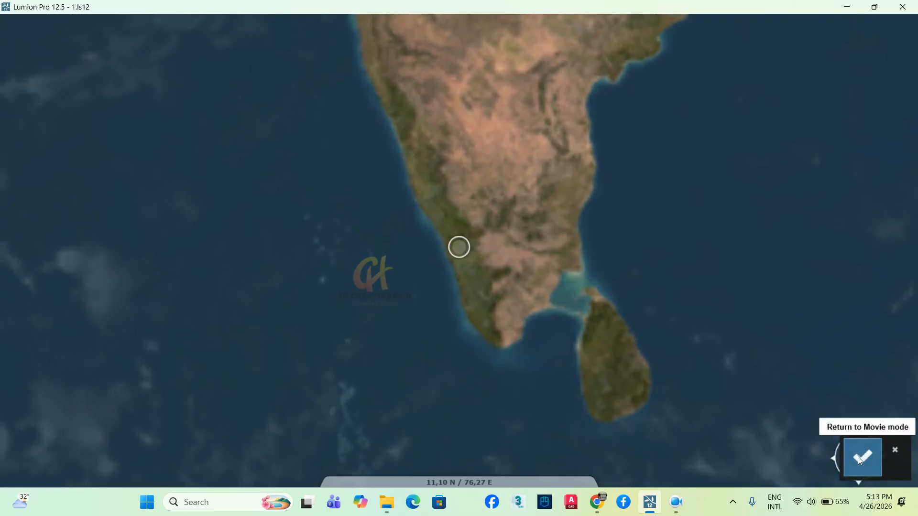
click(859, 457)
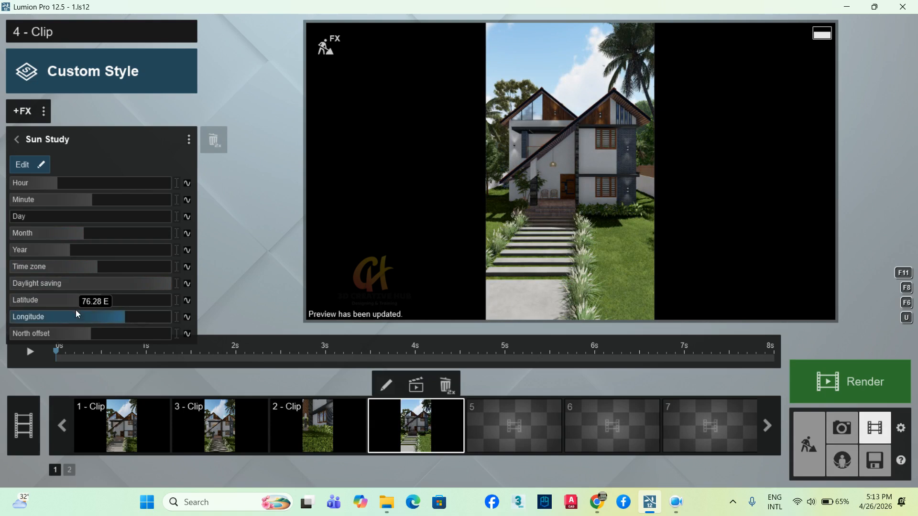
Step: Raise the Sun Study latitude farther north, fine-tune the north offset, and return to clip 4's effect list
click(91, 301)
drag(65, 300, 88, 333)
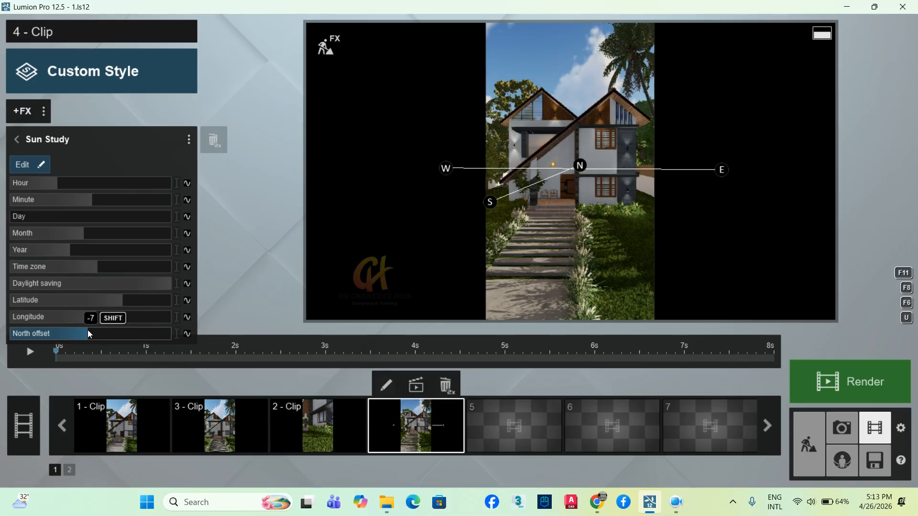
drag(90, 333, 91, 329)
click(18, 139)
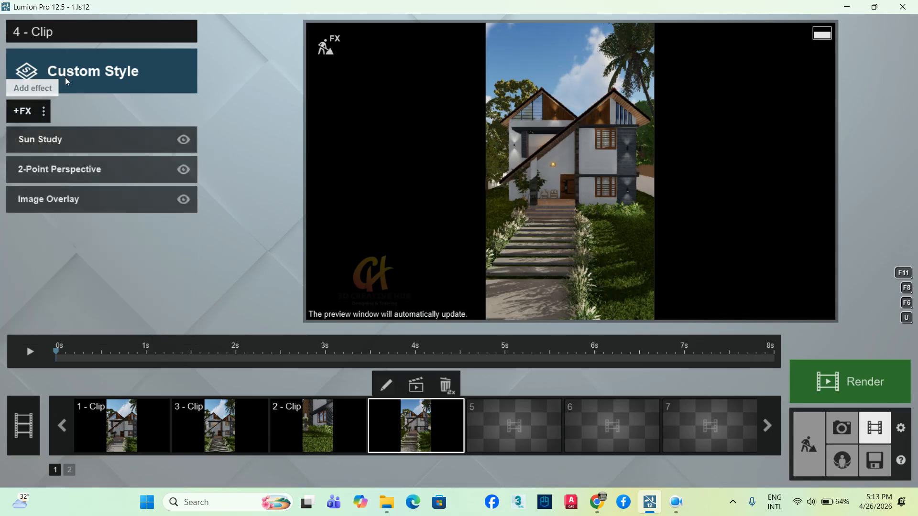
click(33, 109)
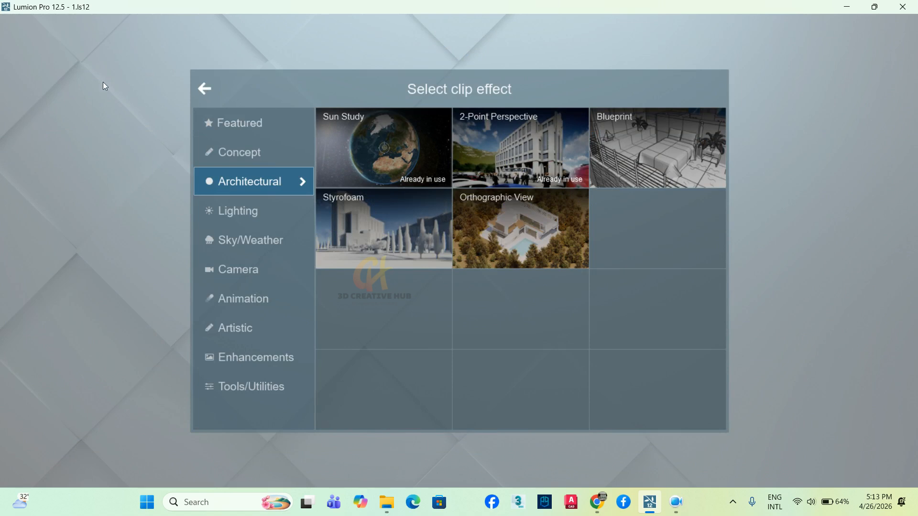
click(204, 88)
click(85, 73)
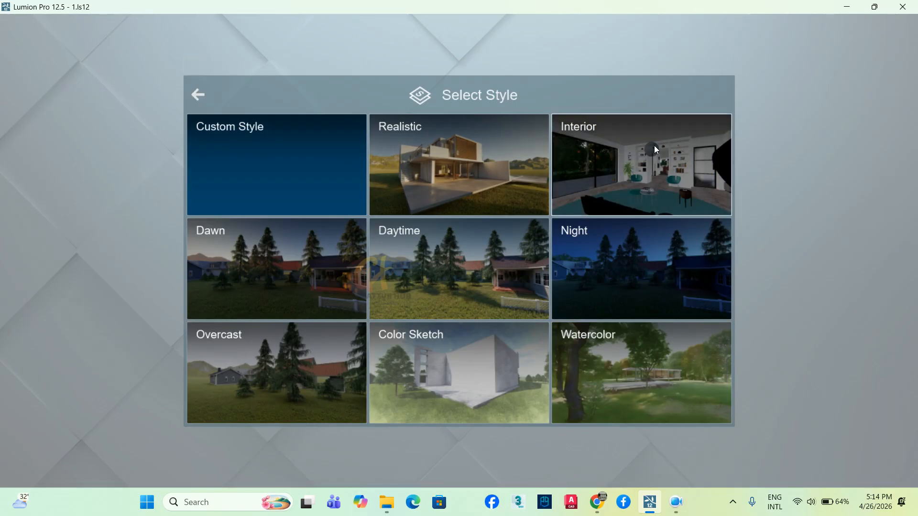
click(199, 95)
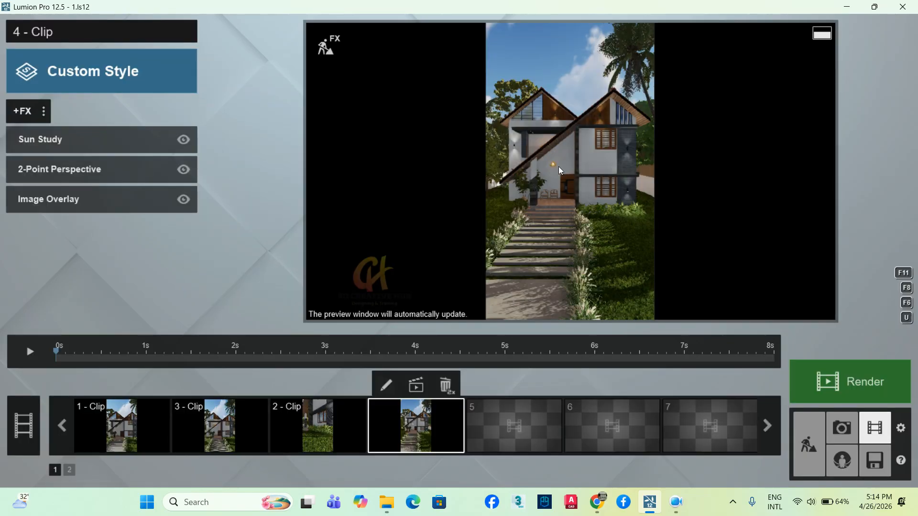